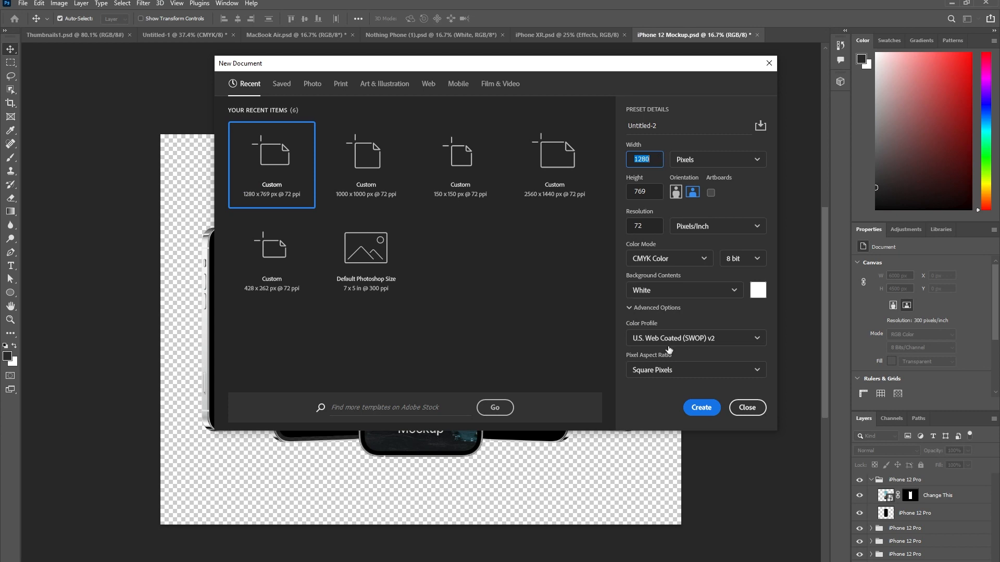
Create a new 1280 x 769 px document at 72 ppi and resize the image to 2540 px wide.
click(710, 408)
click(62, 6)
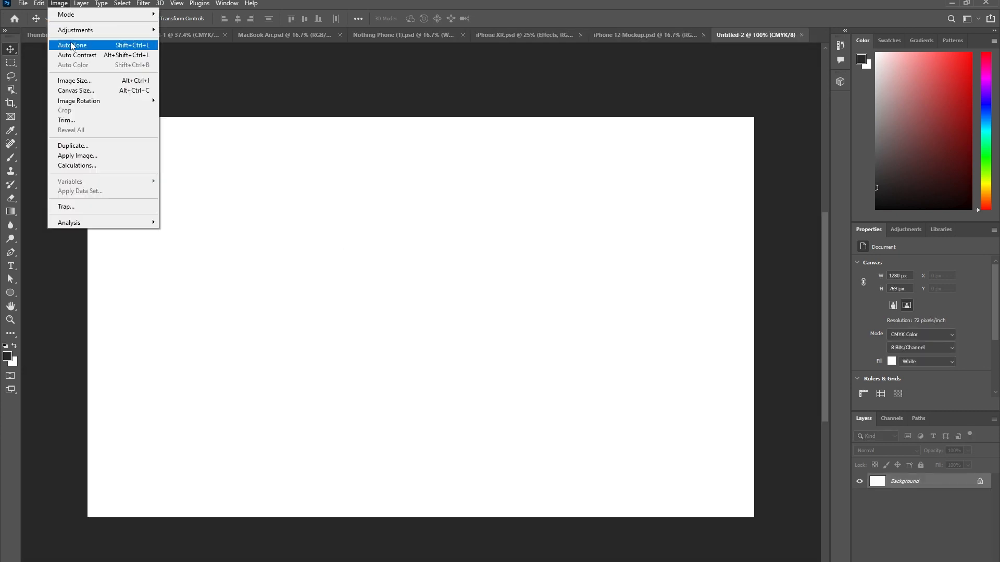
click(86, 82)
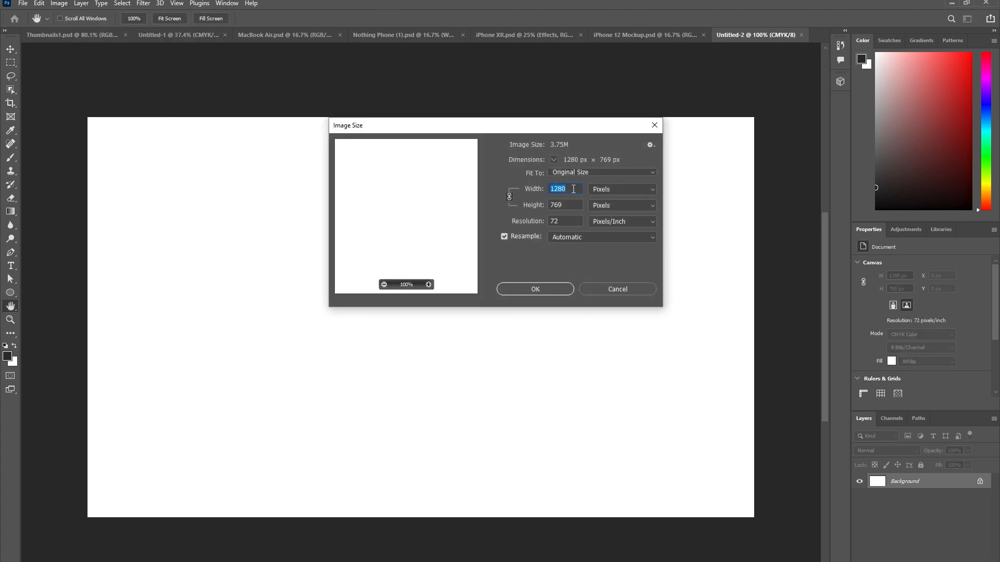
text(2540)
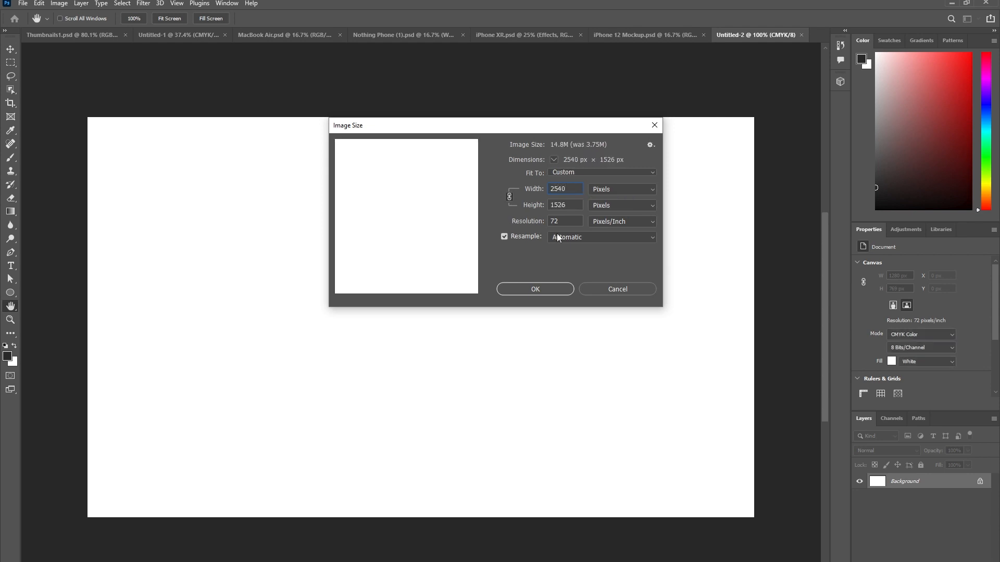
click(546, 290)
key(v)
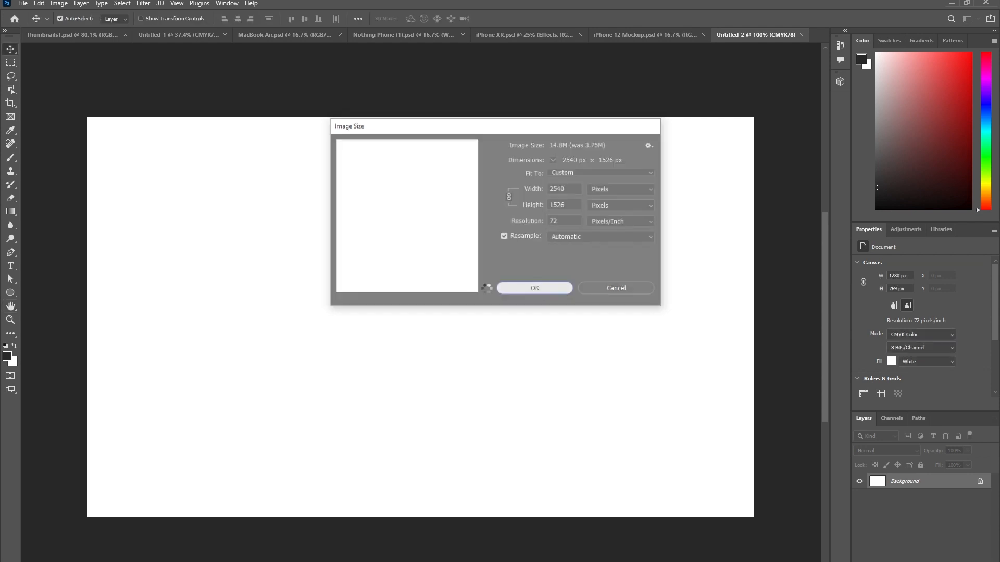
Draw a black rectangle of about 2599 x 1568 px that covers the whole canvas.
drag(501, 274, 345, 223)
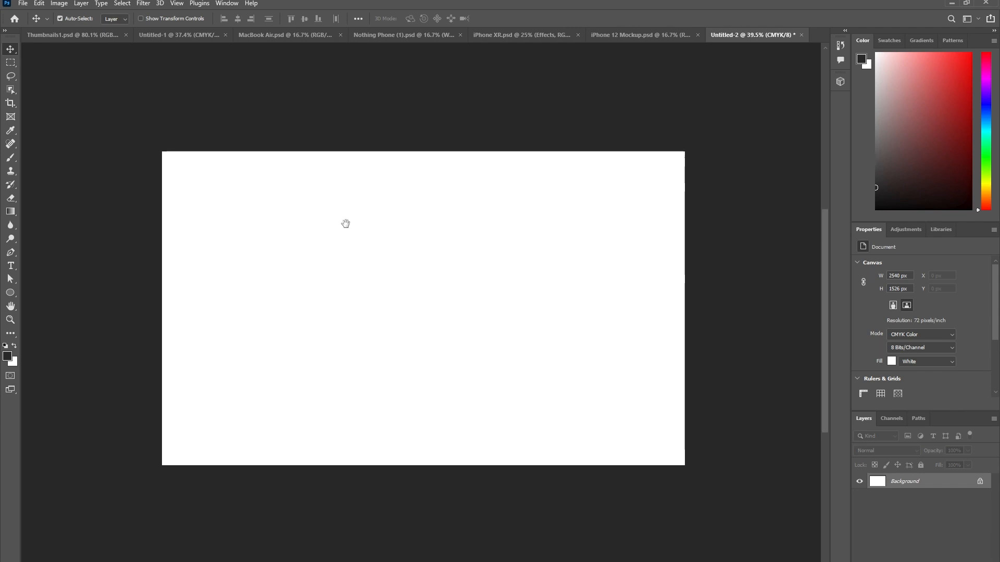
drag(265, 225, 273, 223)
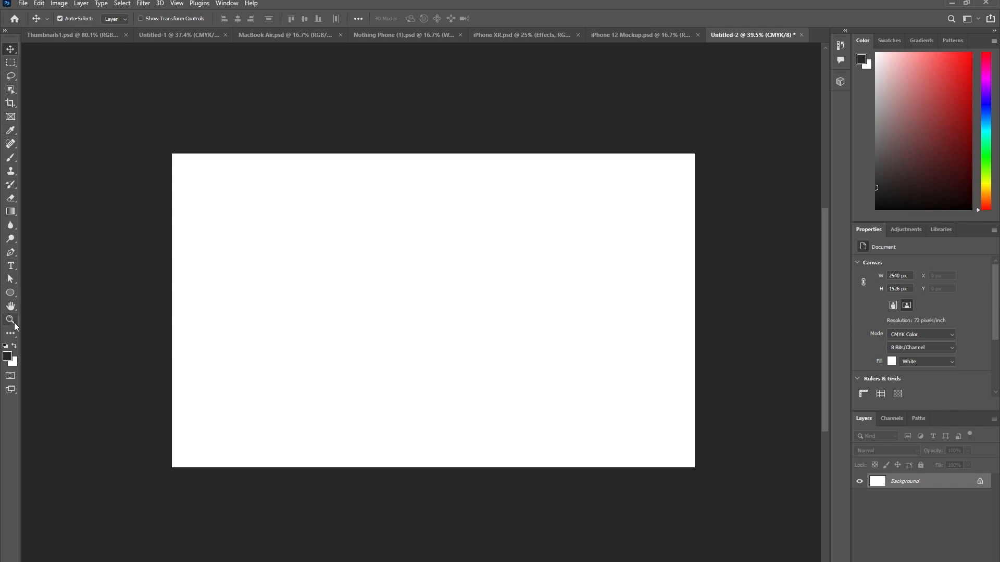
right_click(12, 298)
click(47, 292)
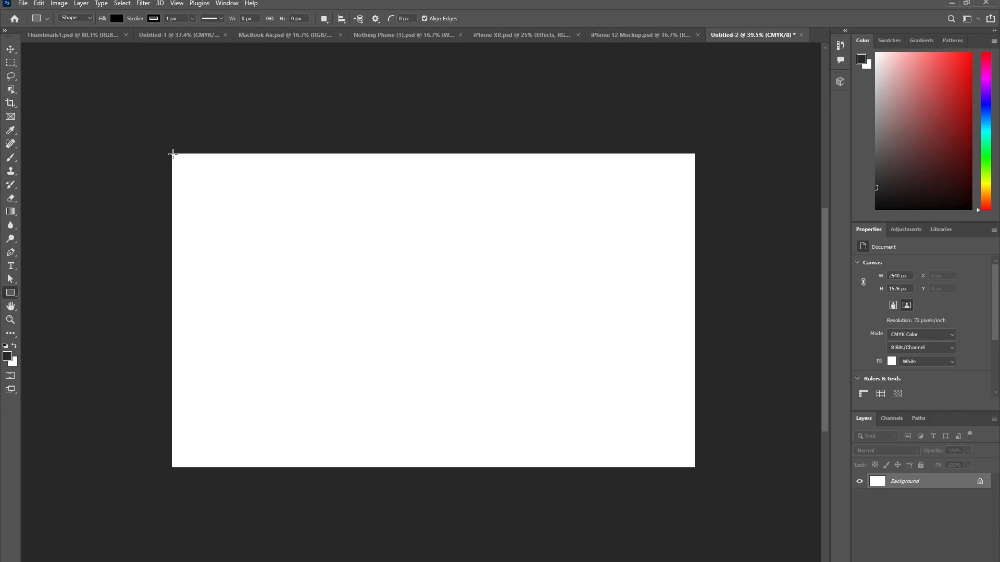
drag(171, 152, 706, 474)
key(v)
drag(558, 340, 534, 317)
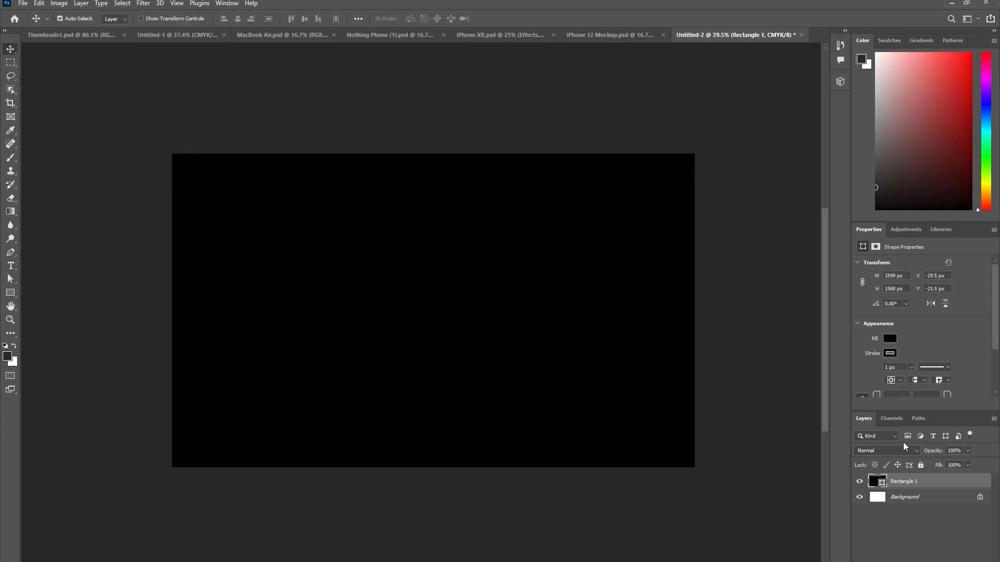
click(393, 143)
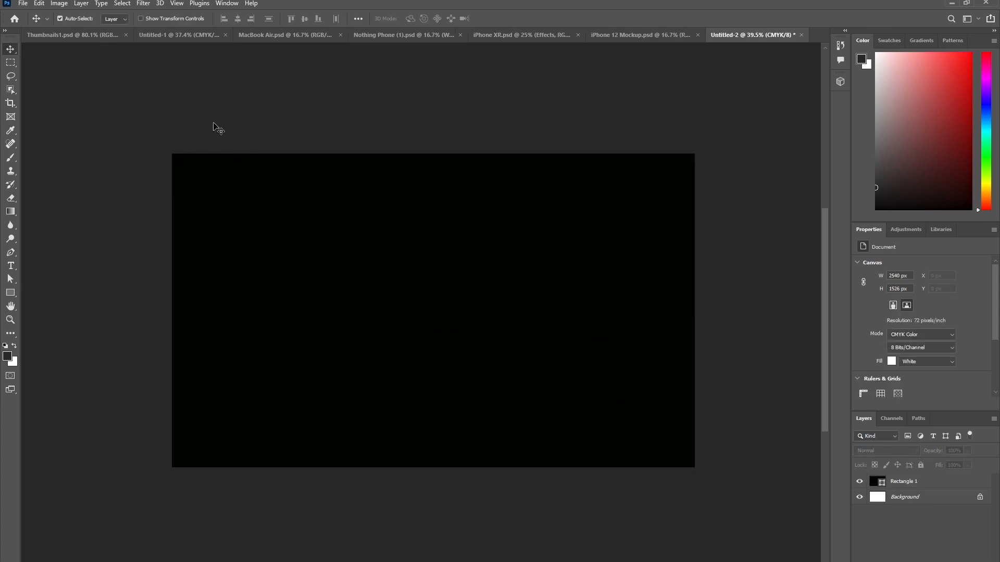
Draw a second rectangle of about 2535 x 1496 px over the canvas, with a dark red stroke and no fill.
key(u)
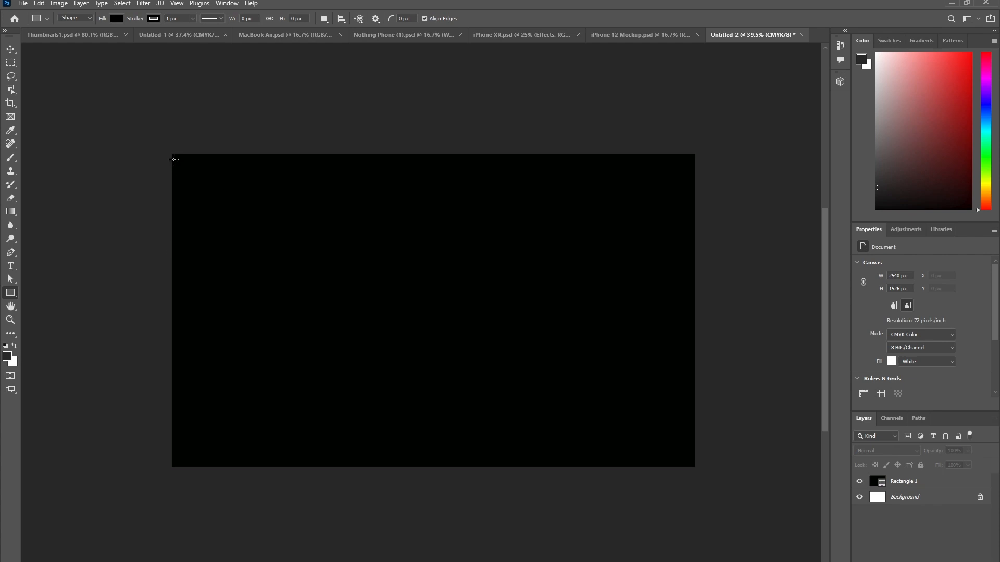
mouse_move(172, 154)
mouse_down()
mouse_move(288, 257)
mouse_move(409, 331)
mouse_move(694, 461)
mouse_up()
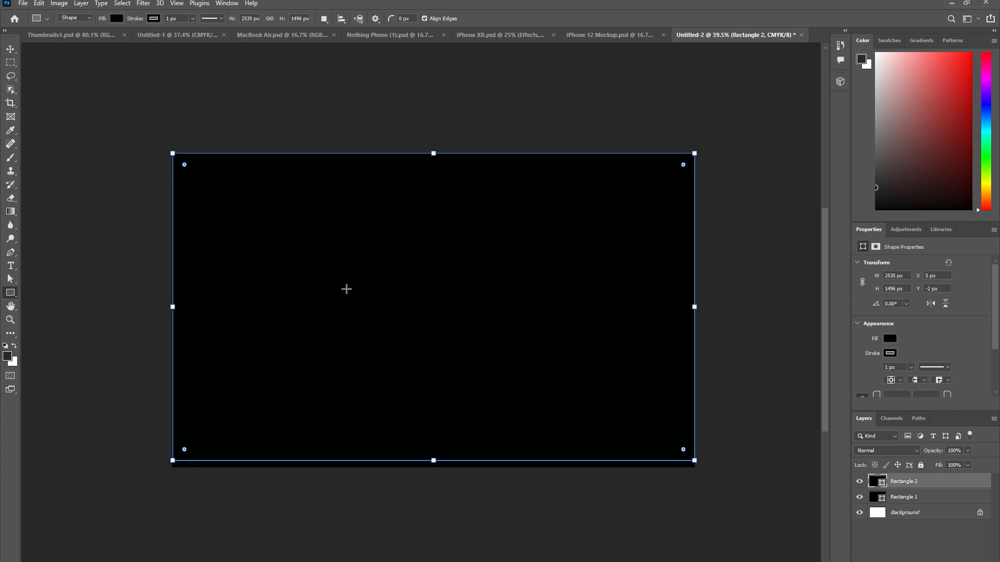
click(890, 355)
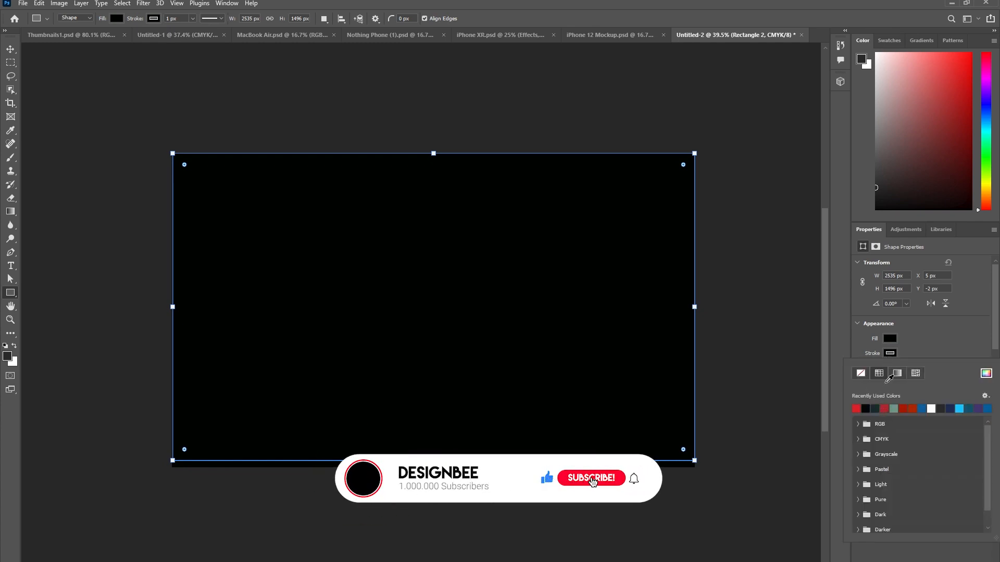
click(884, 409)
click(890, 339)
click(860, 358)
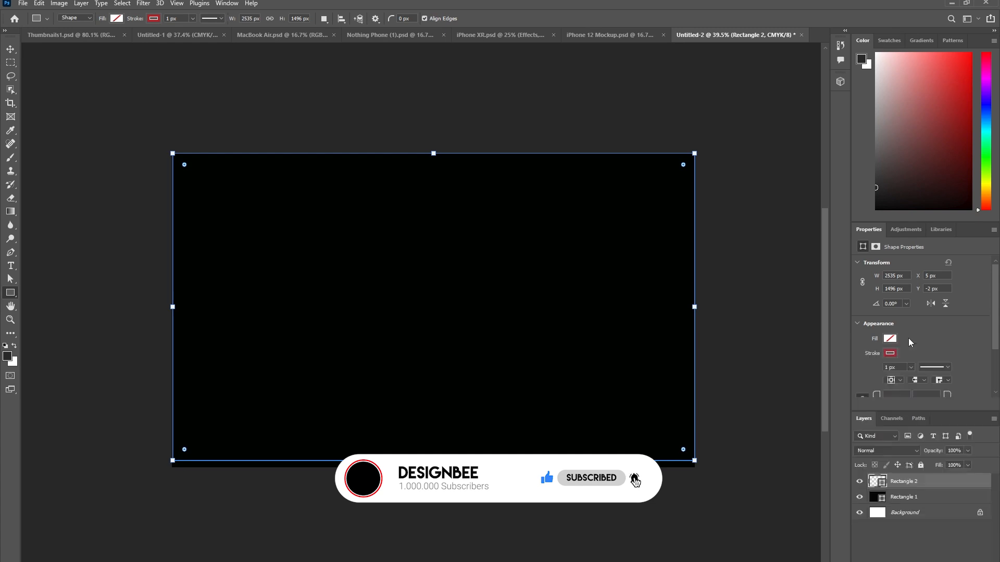
Set the red outline rectangle's stroke width to 20 px.
click(892, 367)
text(10)
key(Return)
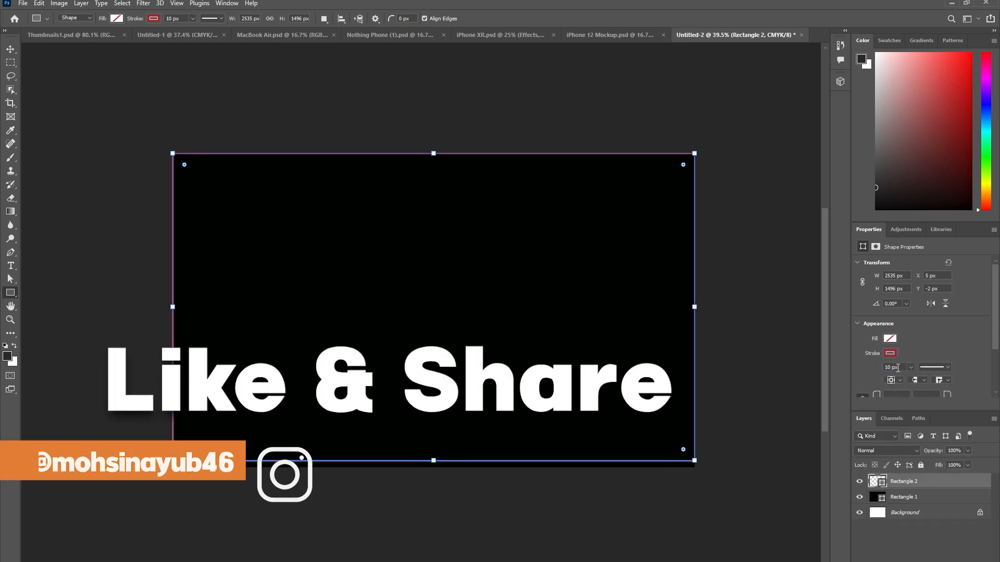
click(896, 368)
text(20)
key(Return)
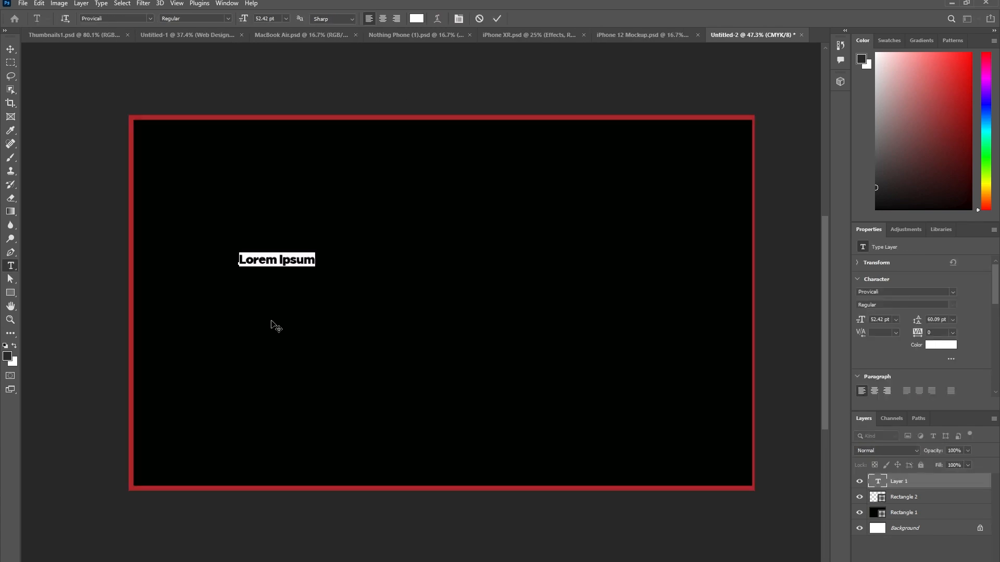
Add the white text "Mobile app design" at 165 pt and move it toward the left side of the canvas.
text(Mobile app design)
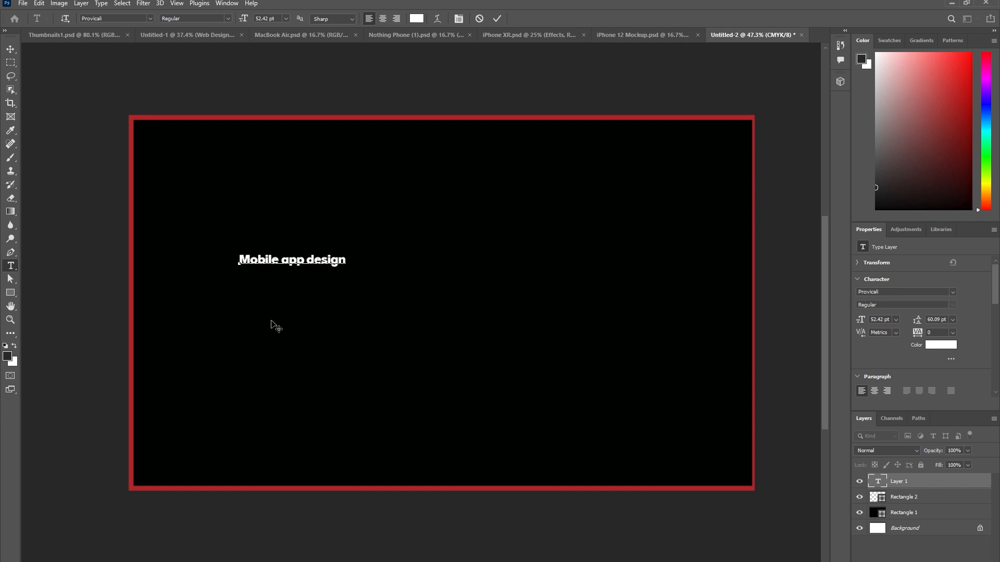
click(274, 326)
key(v)
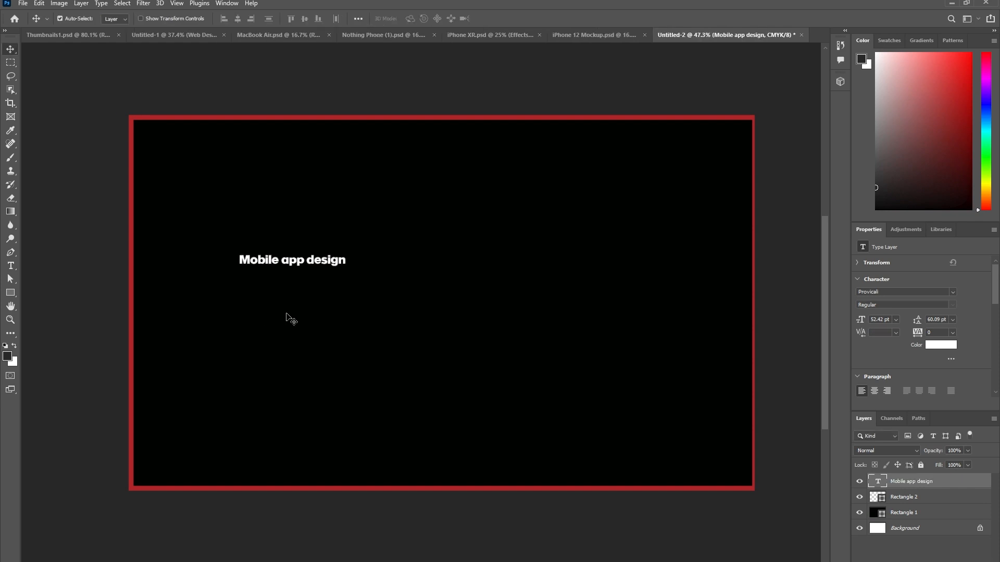
click(882, 324)
text(16)
key(Return)
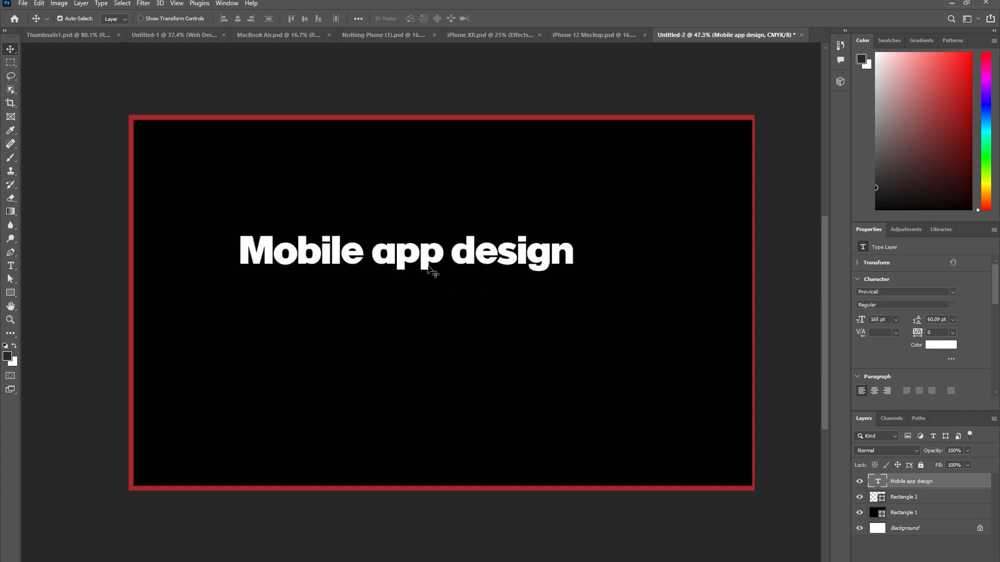
drag(428, 269, 362, 267)
Duplicate the heading above the original and change the copy's text to "UI/UX Mobile app Design".
double_click(355, 268)
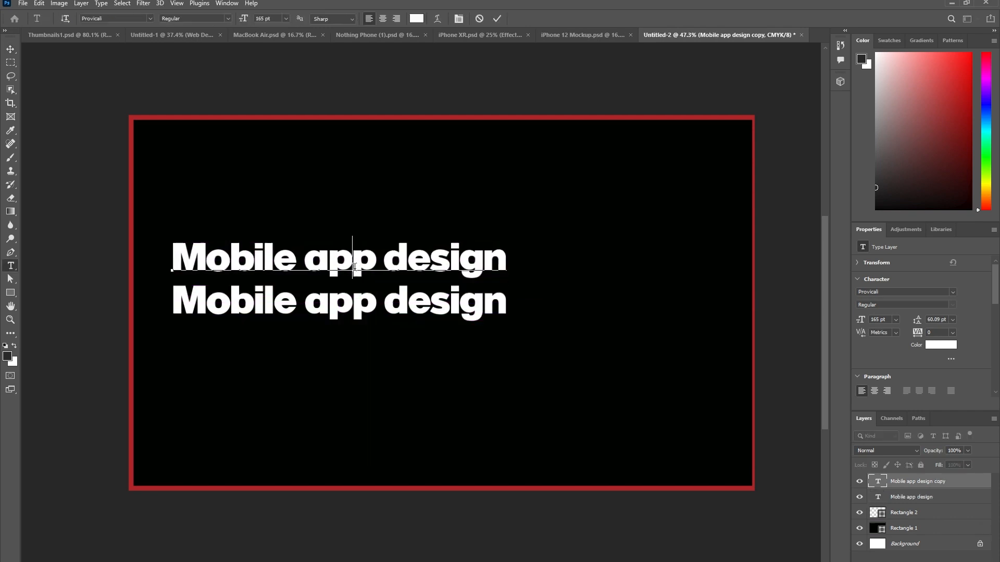
key(ctrl+a)
text(UI )
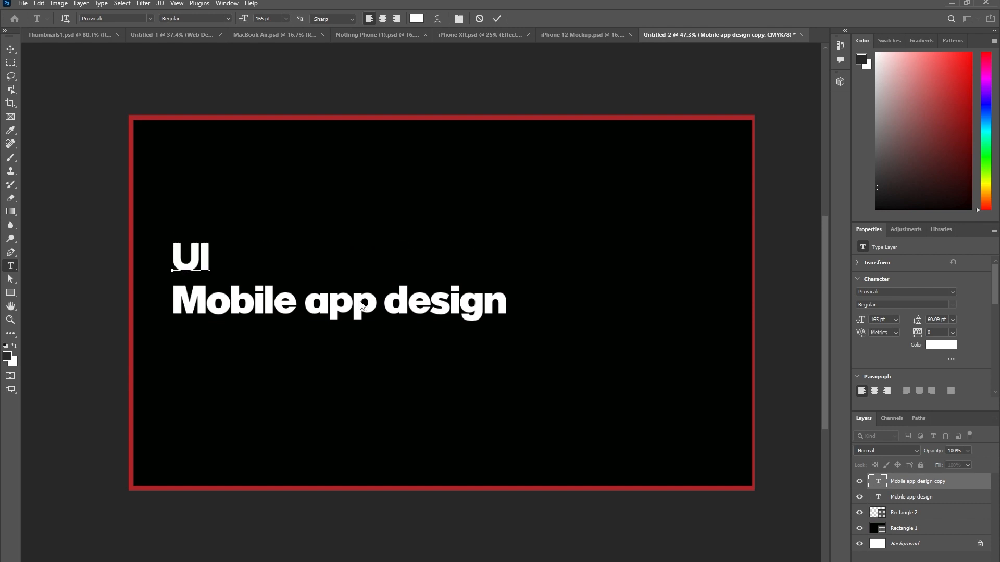
text(Mobile )
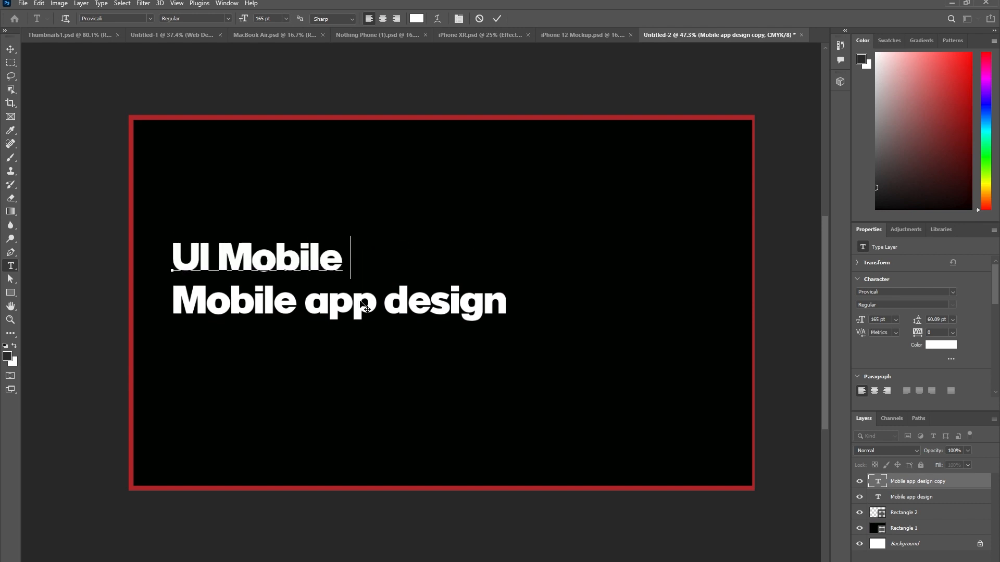
text(app Design)
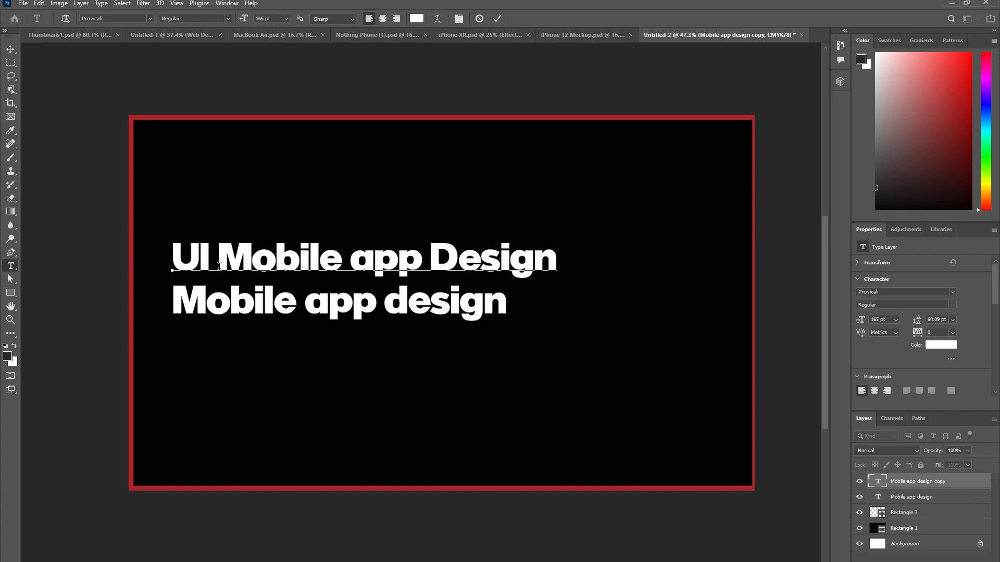
text(/)
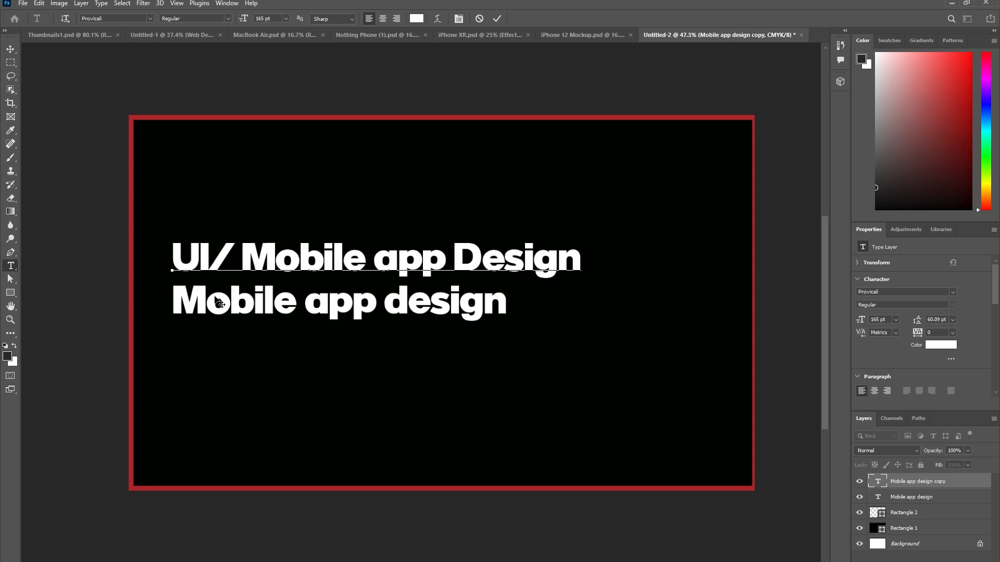
text(UX)
key(ctrl+Return)
key(v)
Delete the original "Mobile app design" text below the new heading.
click(264, 304)
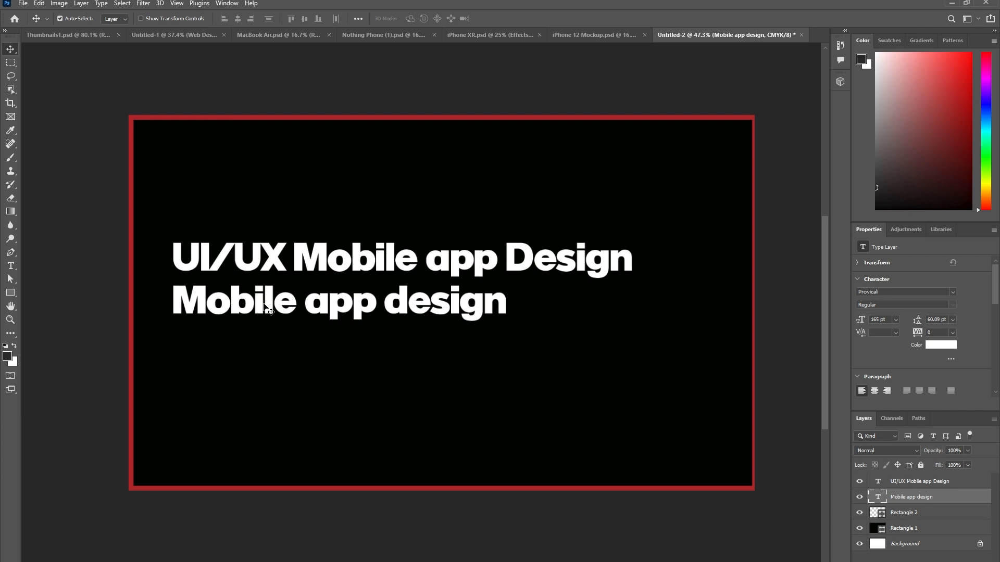
key(Delete)
key(Return)
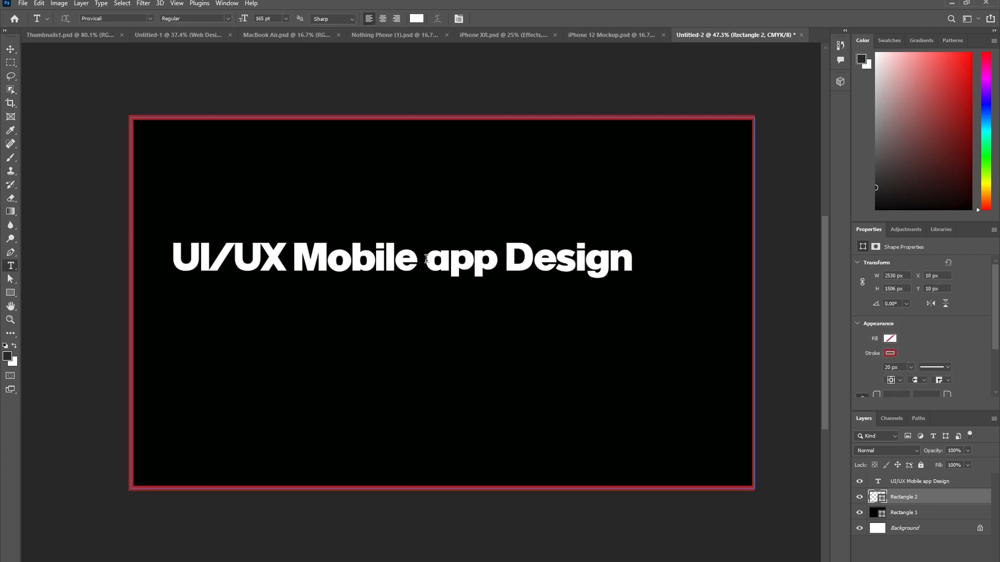
Break the heading into two lines before "app" and set its leading to 180 pt.
key(Return)
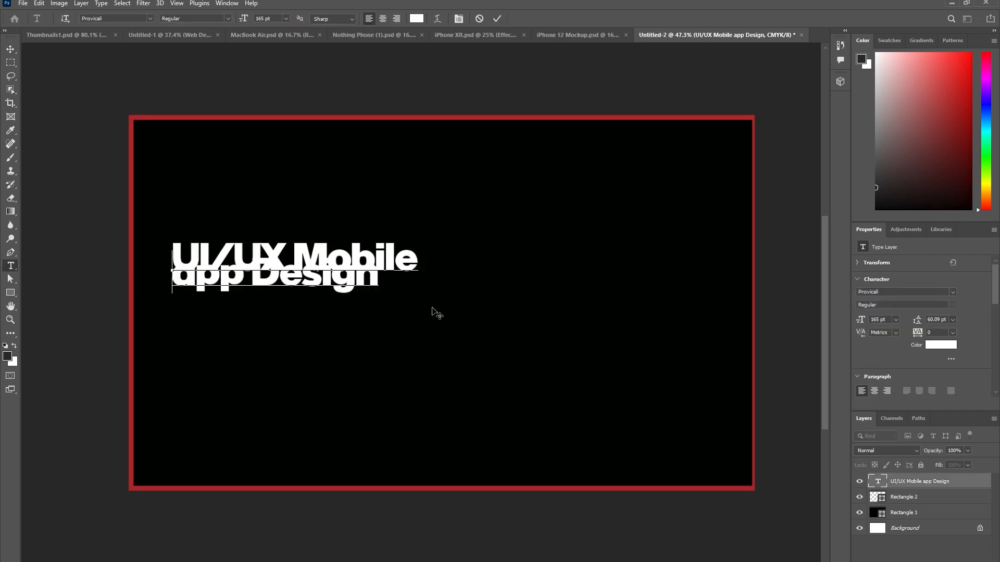
key(ctrl+a)
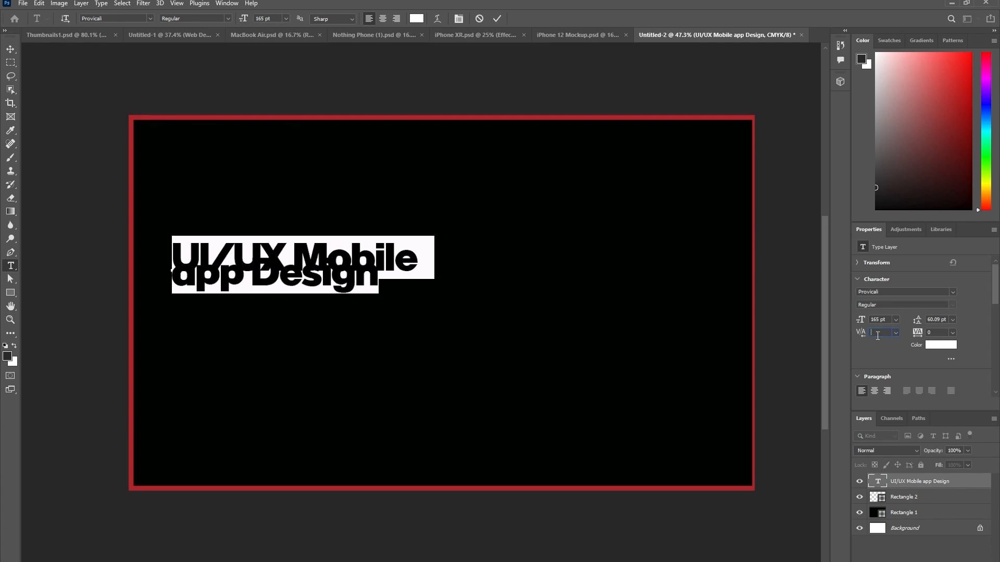
key(shift+Up)
key(shift+Up)
key(shift+Up)
key(shift+Up)
key(shift+Up)
key(shift+Up)
key(shift+Up)
key(shift+Up)
key(shift+Up)
key(shift+Up)
key(shift+Up)
key(shift+Up)
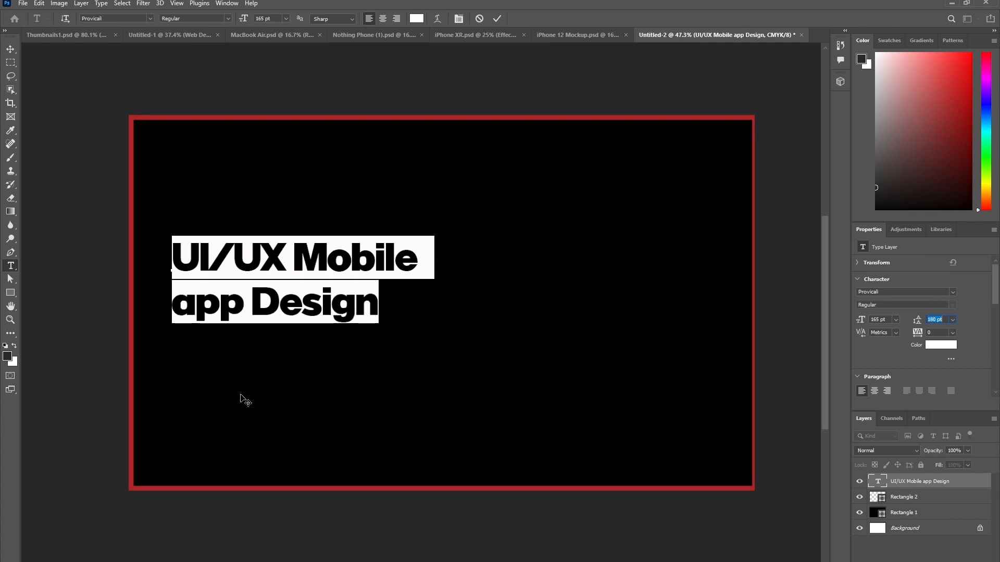
Capitalize "App" in the heading's second line and move the heading slightly down.
drag(194, 304, 175, 304)
text(A)
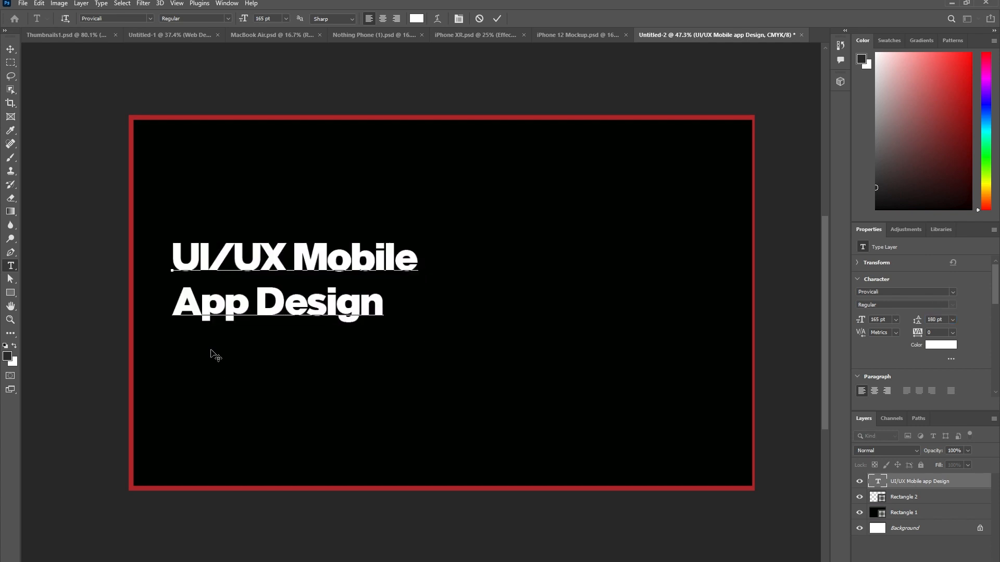
key(ctrl+Return)
key(v)
drag(263, 316, 260, 328)
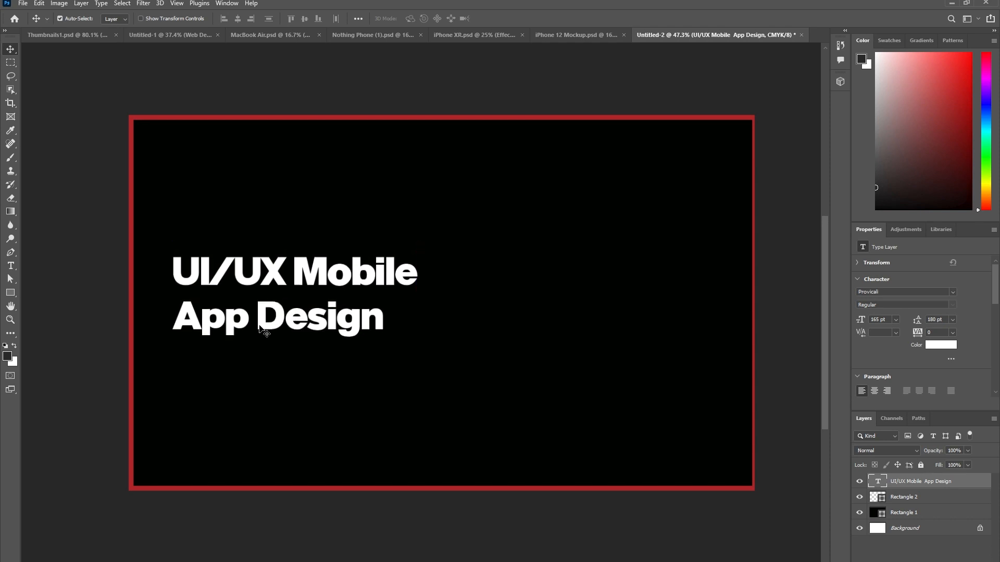
click(113, 239)
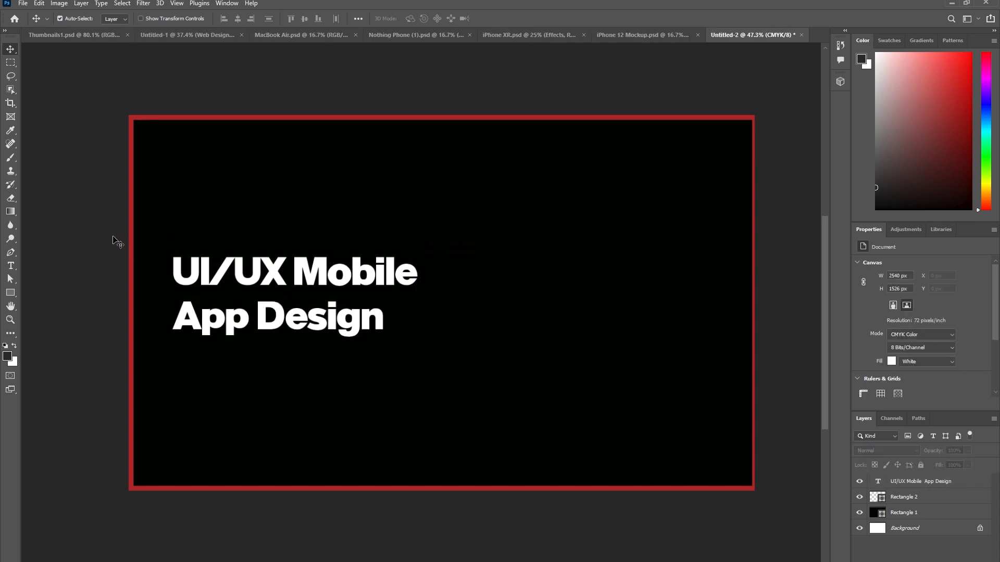
Switch to the iPhone XR.psd mockup document and close it.
drag(369, 211, 353, 208)
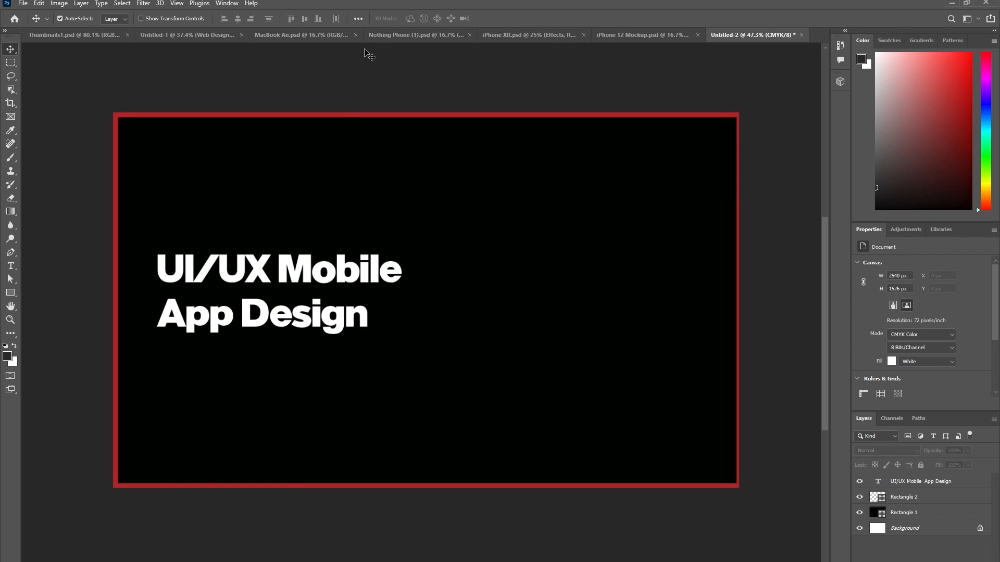
click(376, 37)
click(521, 36)
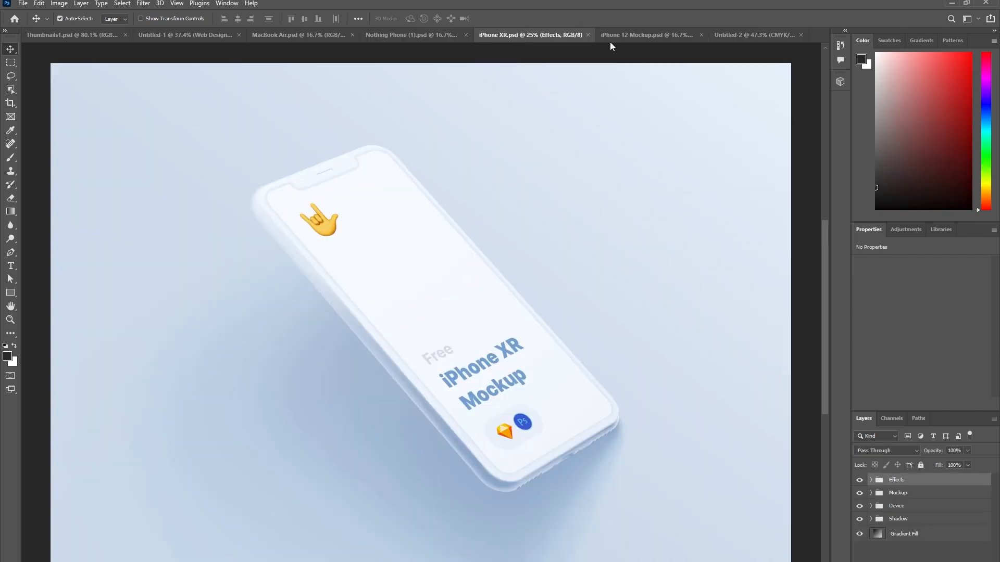
click(587, 36)
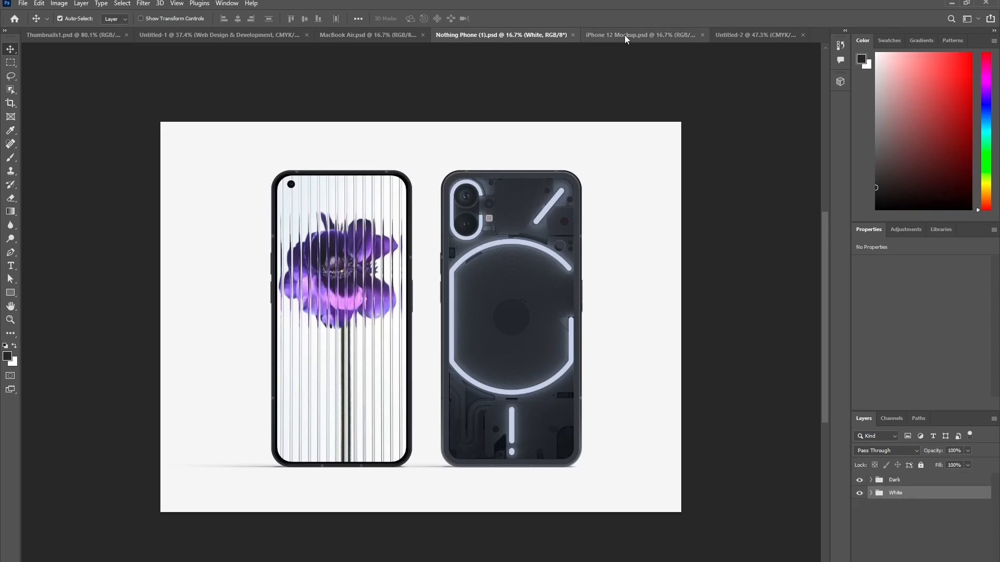
Copy the Change This and iPhone 12 Pro layers from iPhone 12 Mockup.psd into the Untitled-2 banner.
click(626, 35)
drag(416, 291, 677, 97)
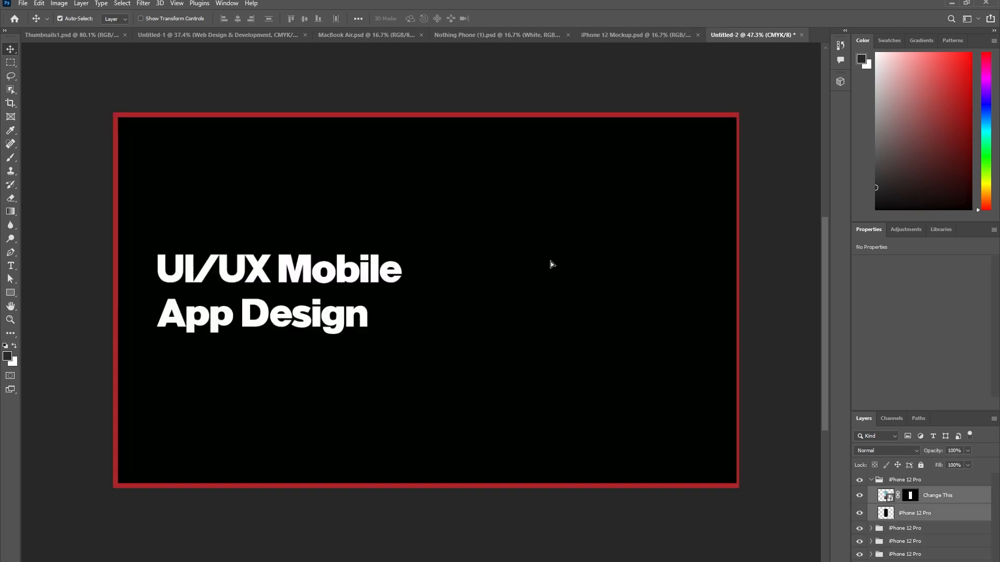
drag(551, 261, 551, 261)
Scale the iPhone mockup to about 47.6% and position it beside the heading, slightly overlapping the frame's lower edge.
scroll(569, 258, down, 3)
key(ctrl+t)
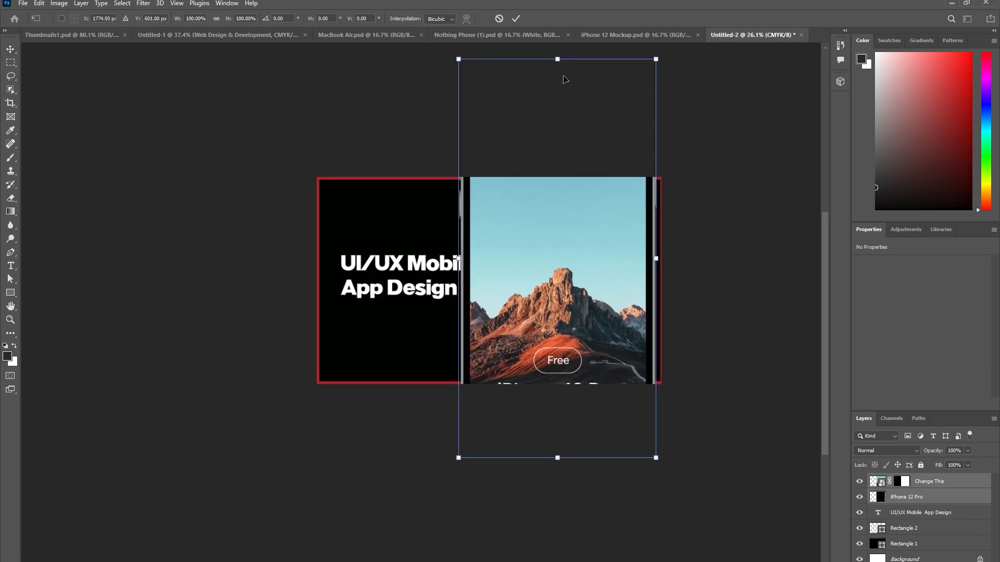
drag(557, 60, 558, 252)
drag(564, 301, 552, 233)
drag(557, 188, 557, 197)
drag(555, 232, 542, 234)
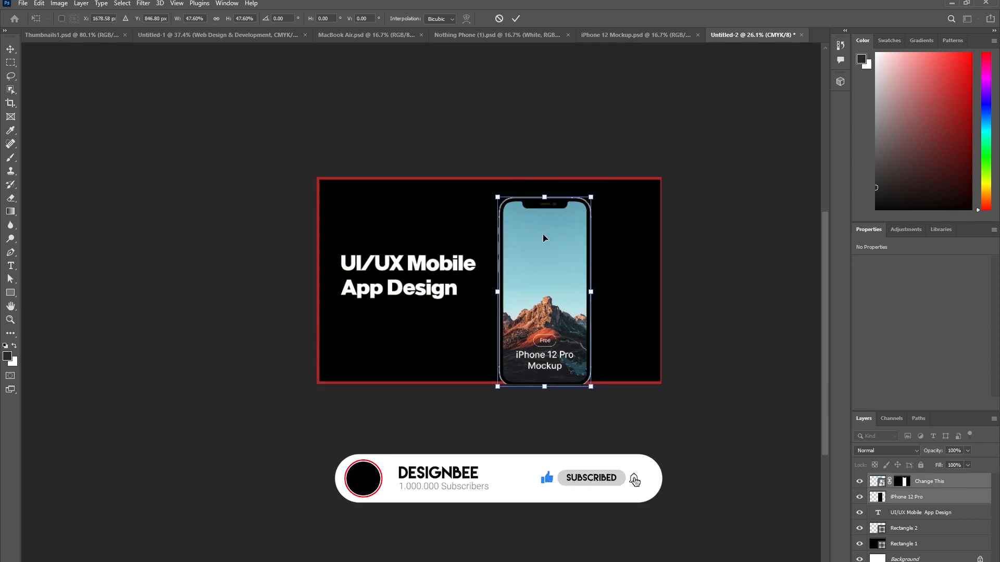
key(Return)
key(ctrl+1)
drag(652, 233, 317, 306)
drag(458, 294, 419, 294)
drag(344, 288, 419, 301)
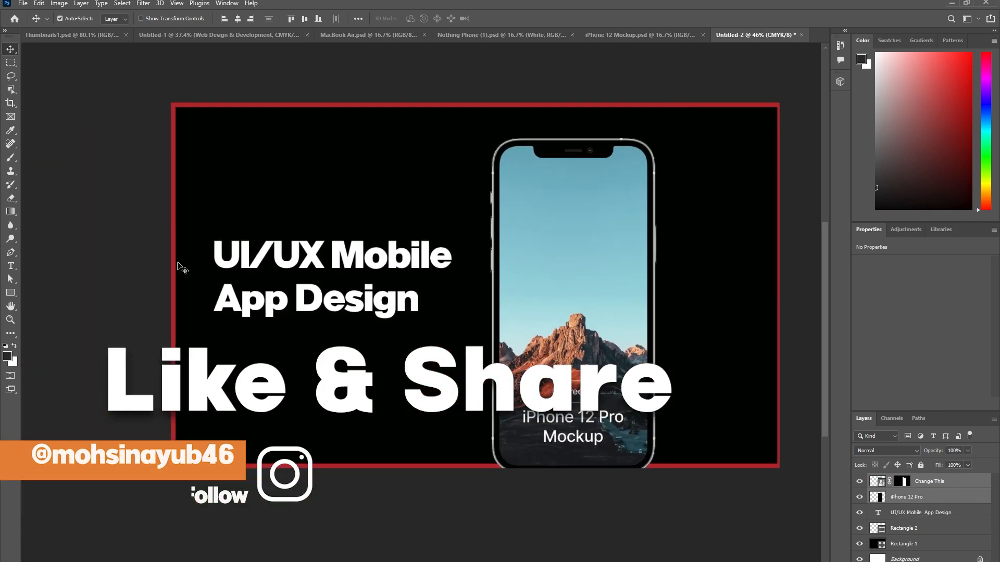
click(146, 220)
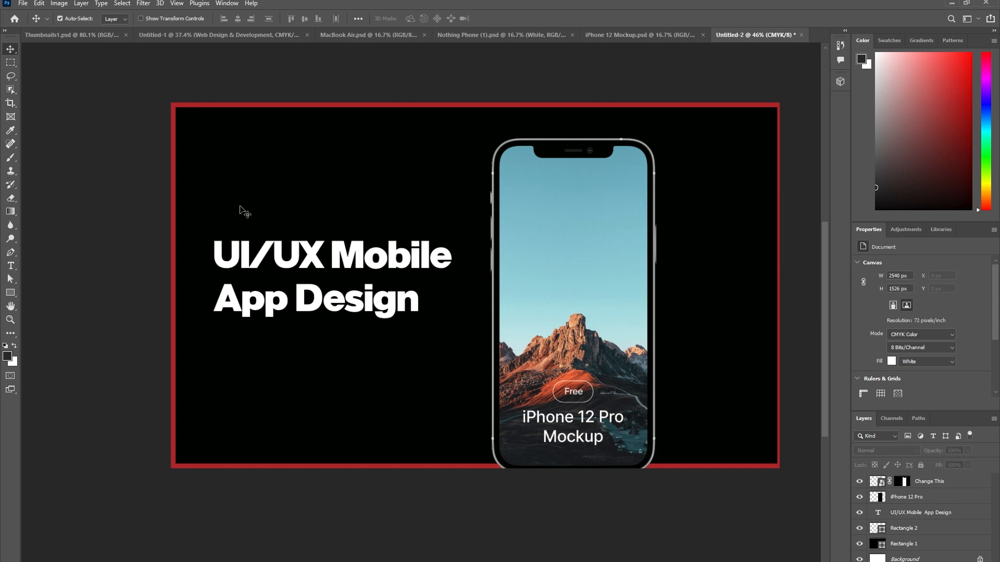
Draw a 191 px circle above the heading's left end and fill it with white.
click(10, 293)
click(41, 307)
drag(214, 162, 260, 209)
key(v)
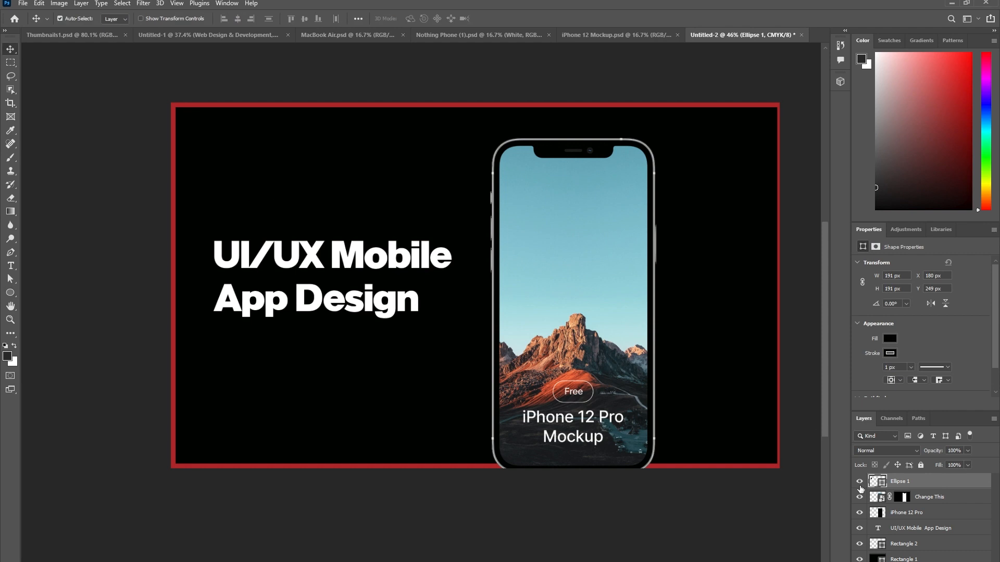
double_click(884, 484)
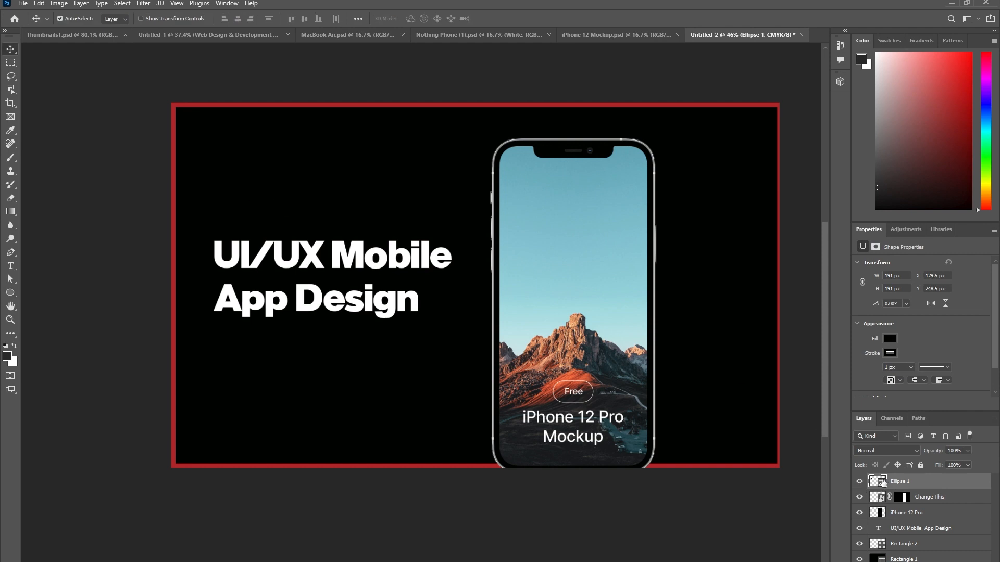
click(361, 244)
key(Return)
Duplicate the white circle twice to form an evenly spaced row of three above the heading.
drag(235, 197, 337, 200)
shift+click(264, 190)
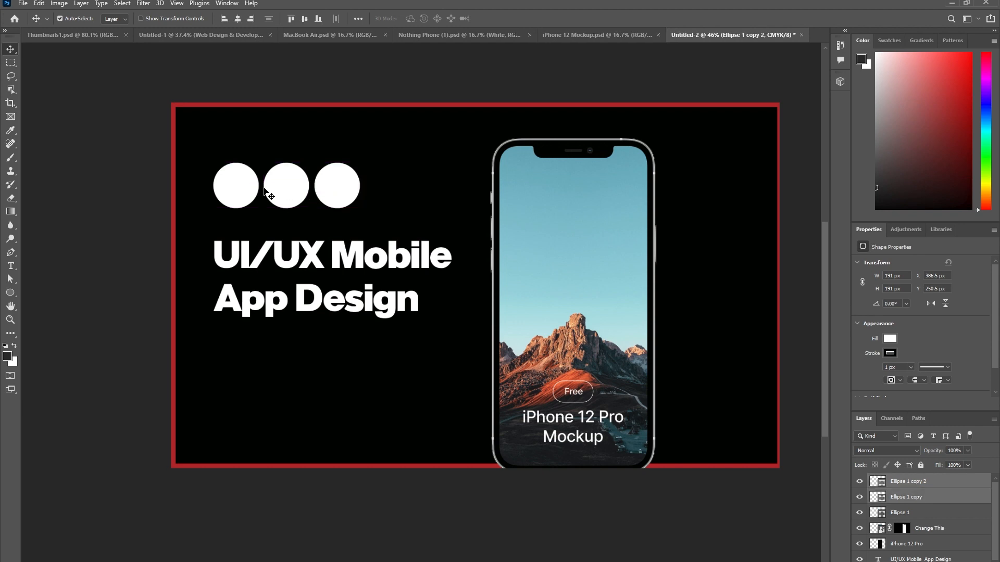
shift+click(252, 190)
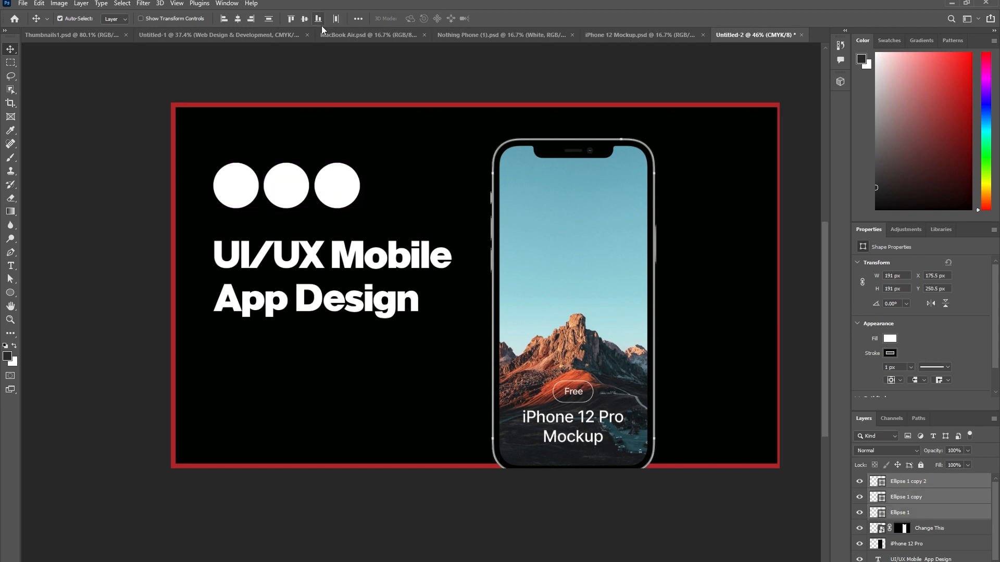
click(316, 84)
mouse_move(267, 170)
mouse_down()
mouse_move(290, 184)
mouse_move(273, 178)
mouse_up()
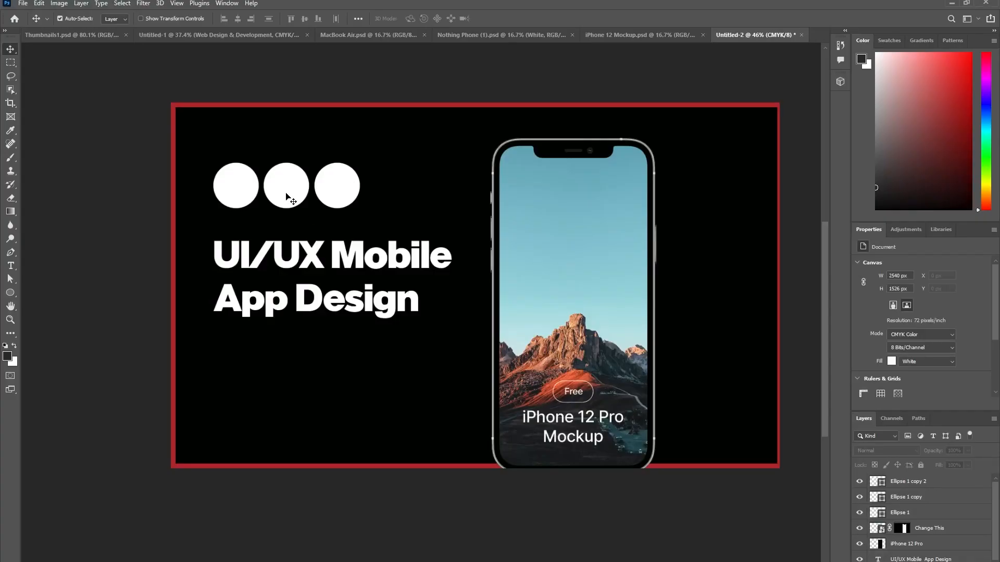
Paste the InVision logo above the middle circle's layer, scale it to about 220 px and centre it over that circle.
click(287, 195)
key(ctrl+v)
key(ctrl+t)
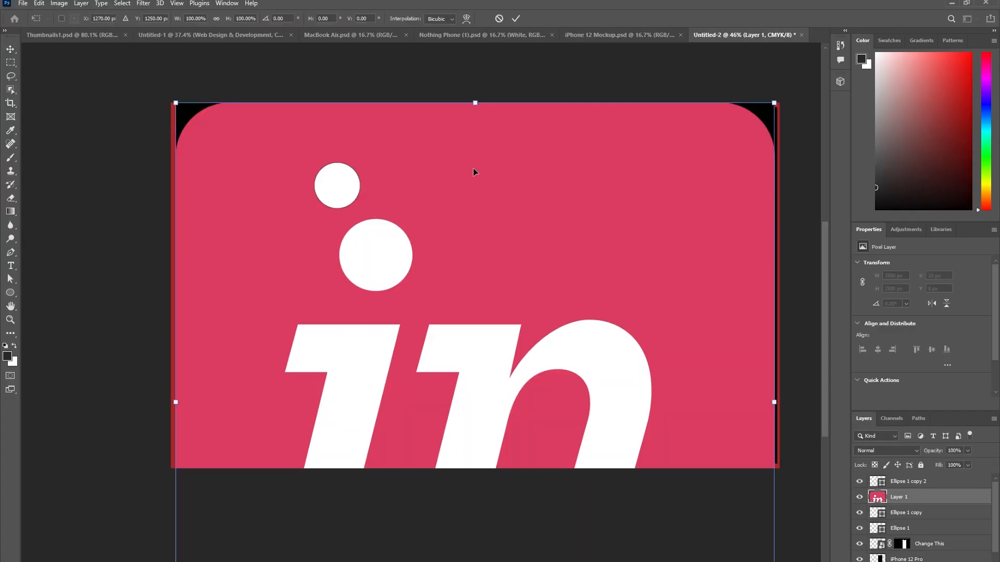
scroll(473, 172, down, 1)
drag(483, 112, 483, 384)
drag(486, 430, 374, 143)
scroll(374, 144, up, 2)
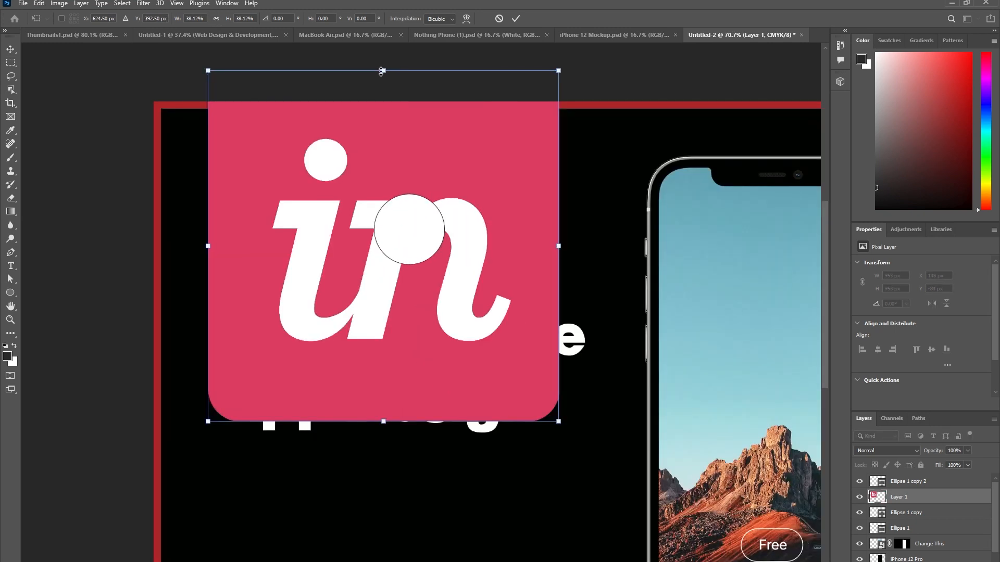
drag(383, 101, 339, 225)
key(Return)
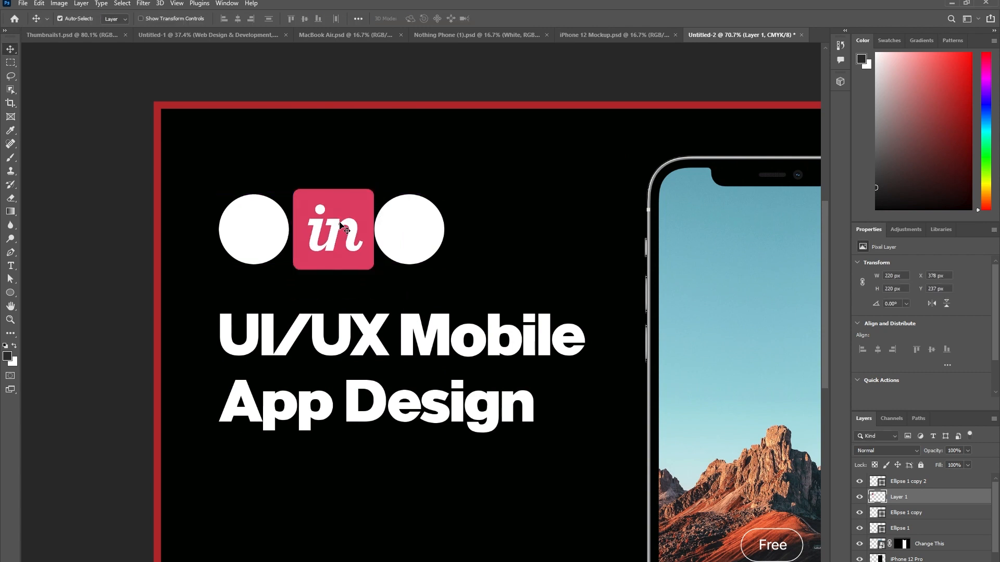
Clip the InVision logo to the middle circle, shrink it to about 192 px and nudge it slightly upward.
alt+click(910, 501)
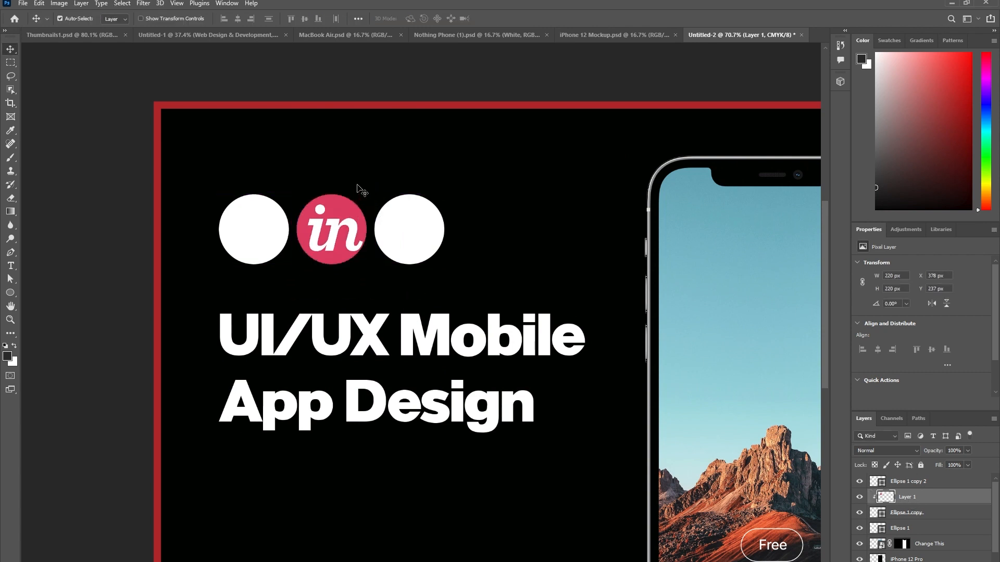
key(ctrl+t)
drag(333, 189, 334, 199)
drag(334, 236, 333, 230)
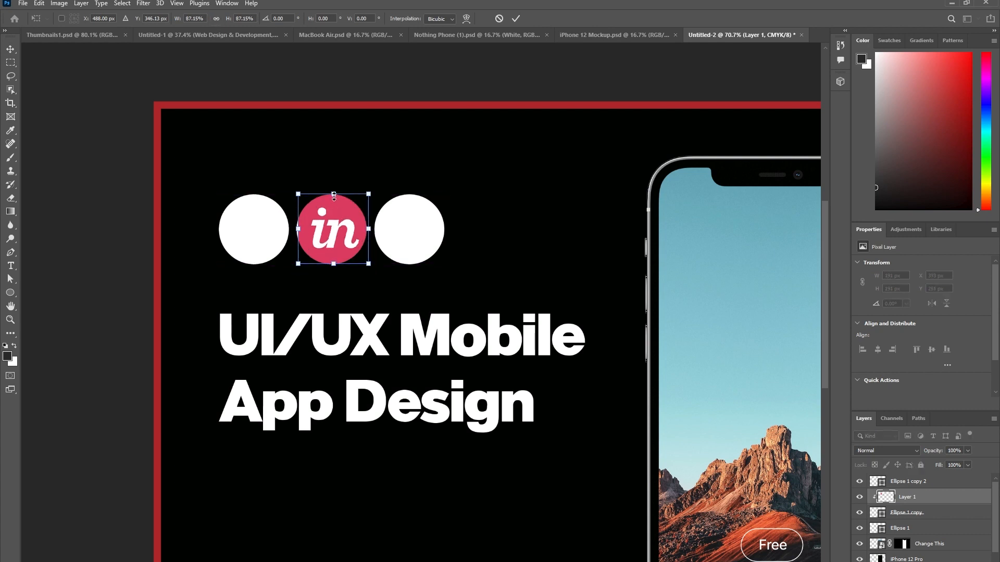
key(Return)
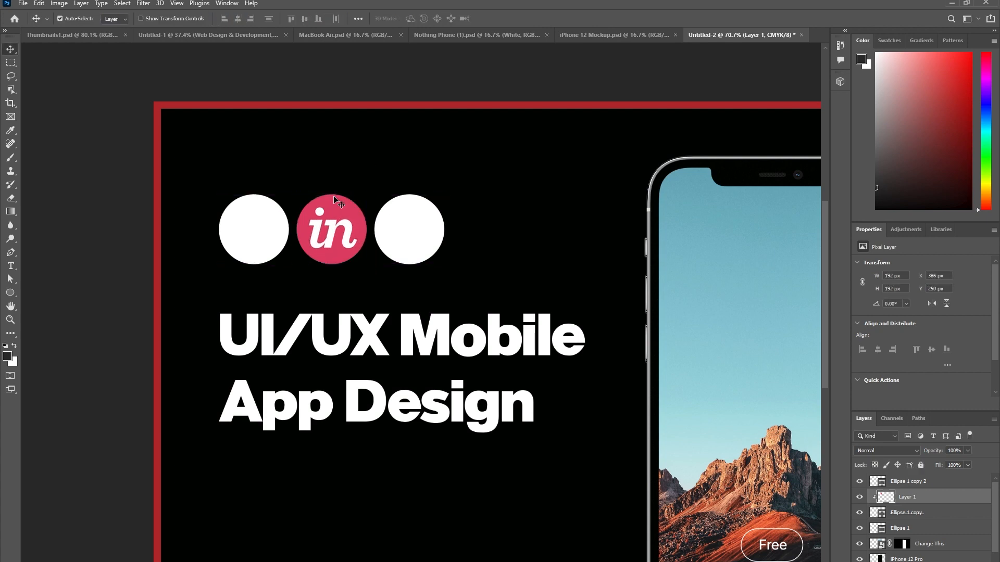
key(Up)
key(Up)
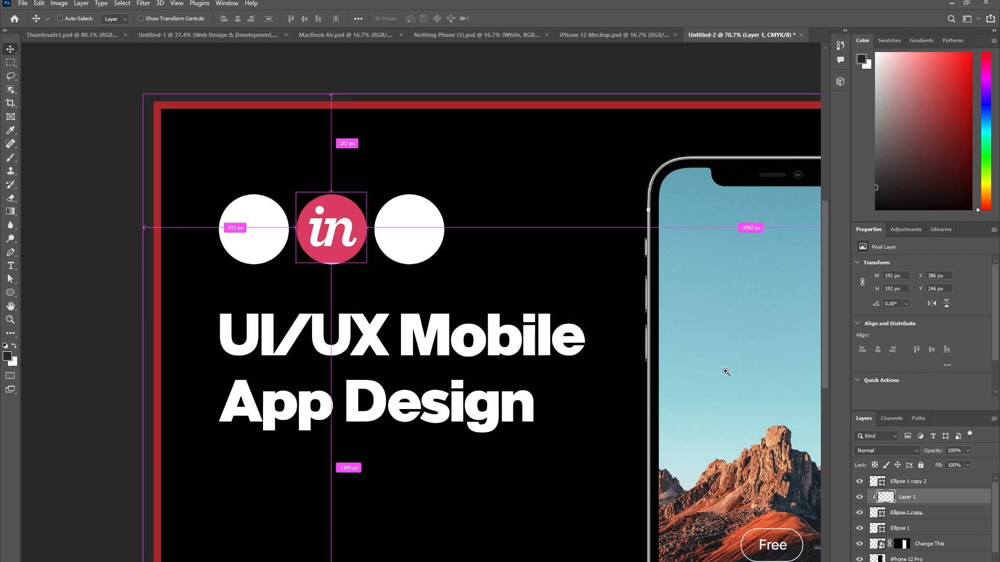
Set the middle circle's stroke to the pink sampled from the InVision logo.
click(905, 518)
key(a)
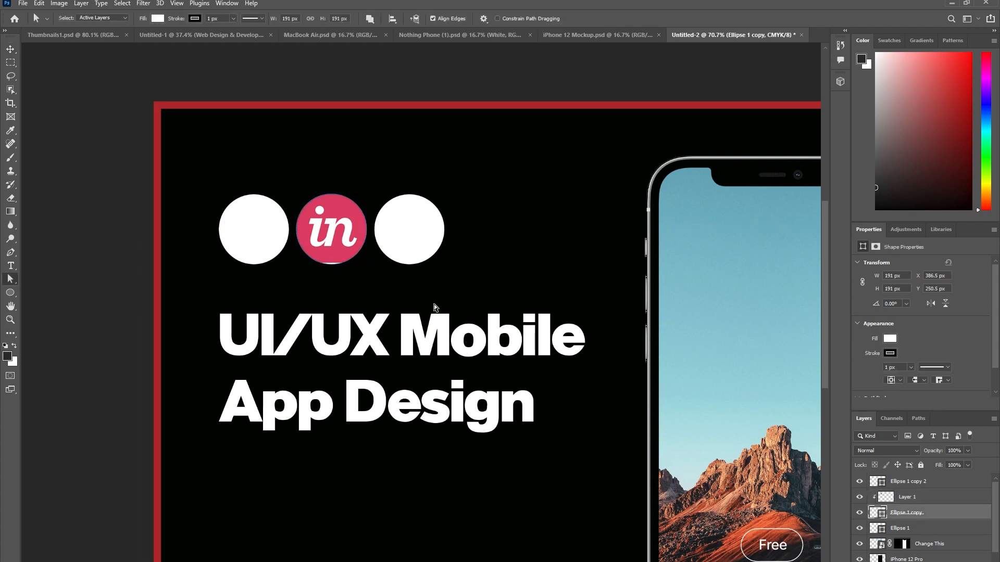
click(891, 353)
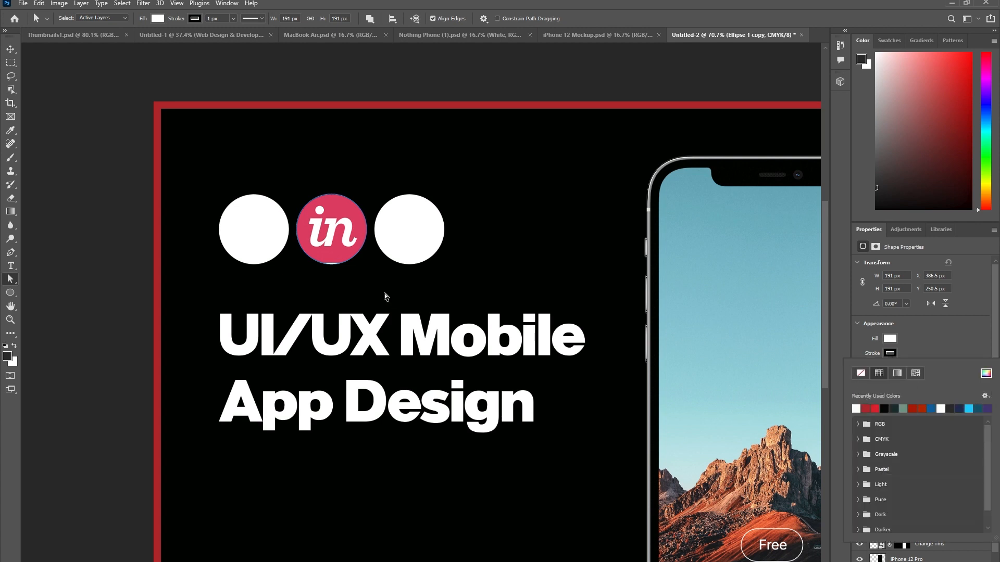
click(350, 208)
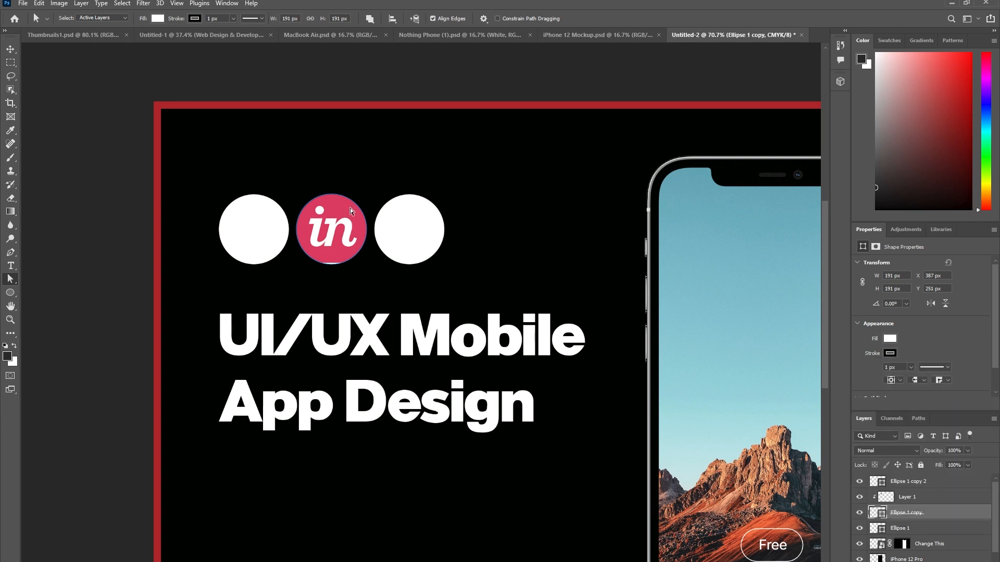
click(891, 355)
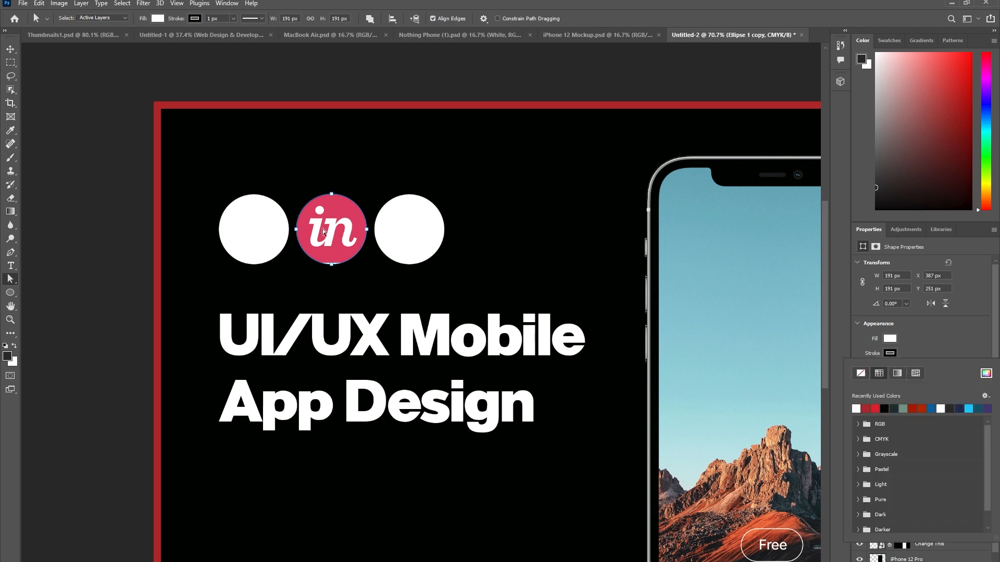
key(v)
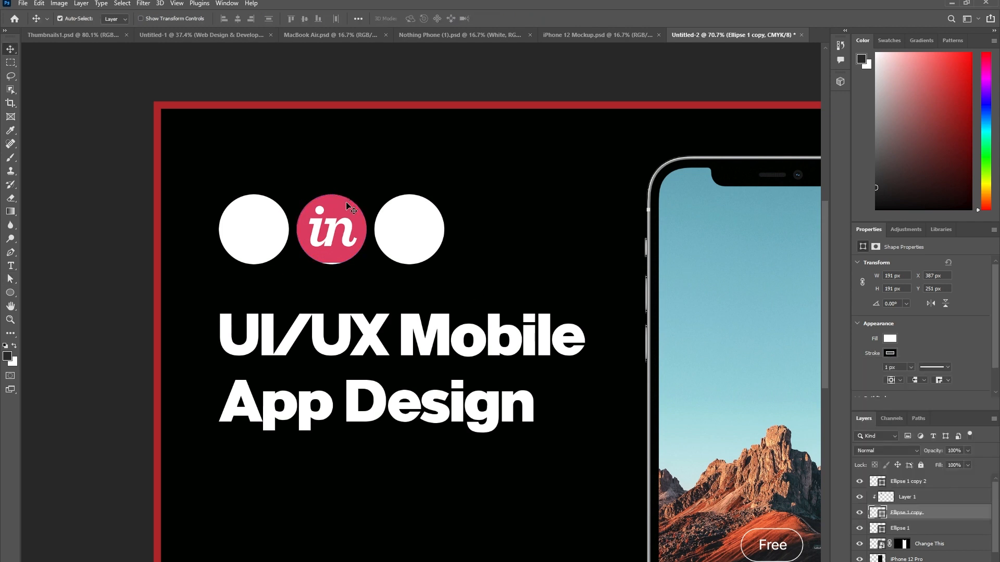
click(891, 356)
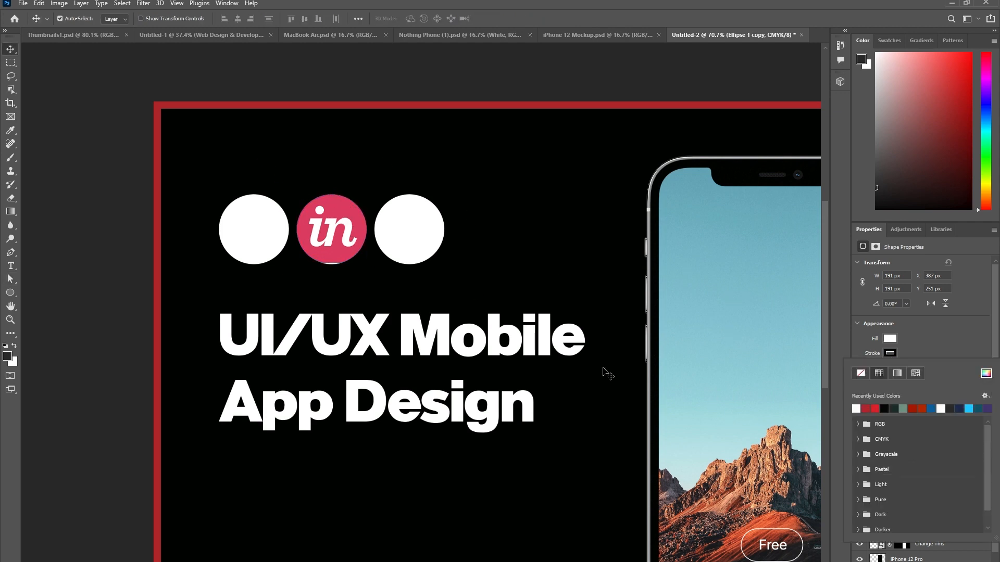
click(985, 379)
click(345, 211)
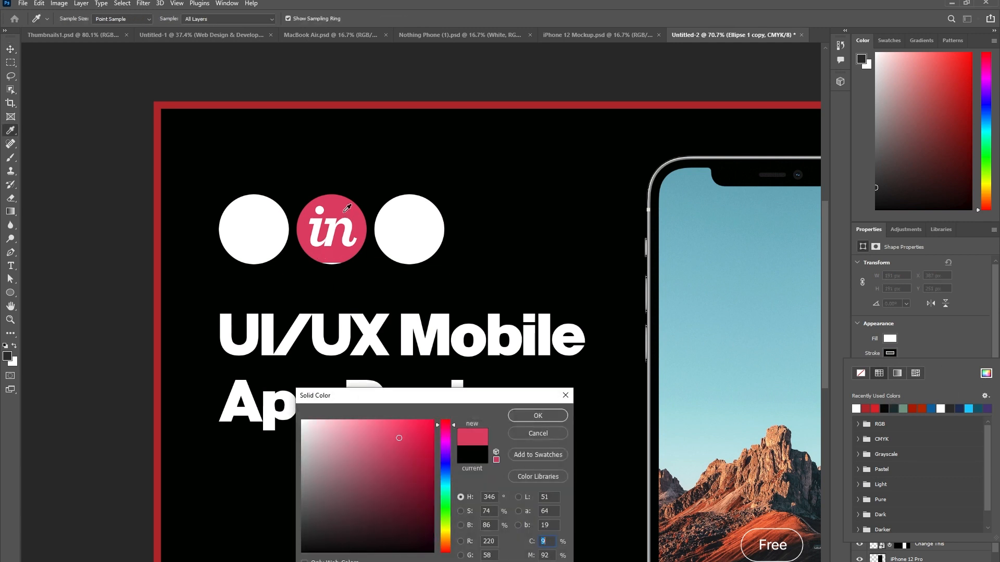
key(Return)
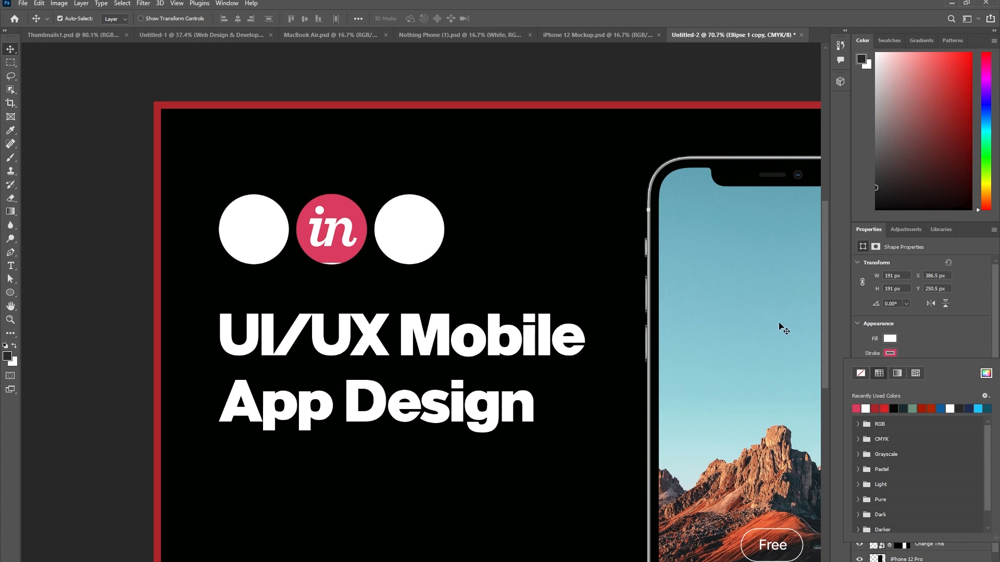
click(557, 239)
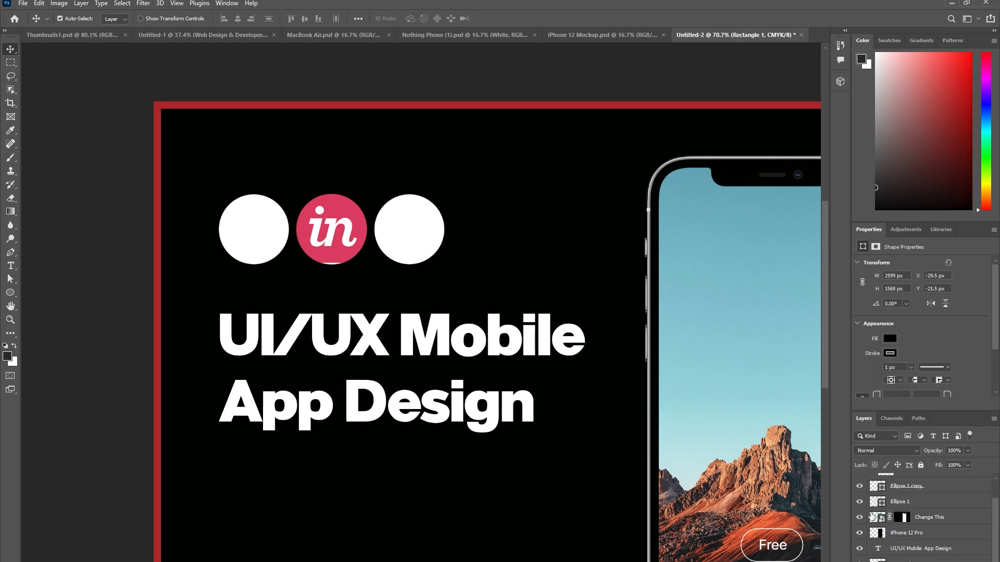
Fill the middle circle with the pink sampled from the InVision logo.
drag(323, 246, 400, 351)
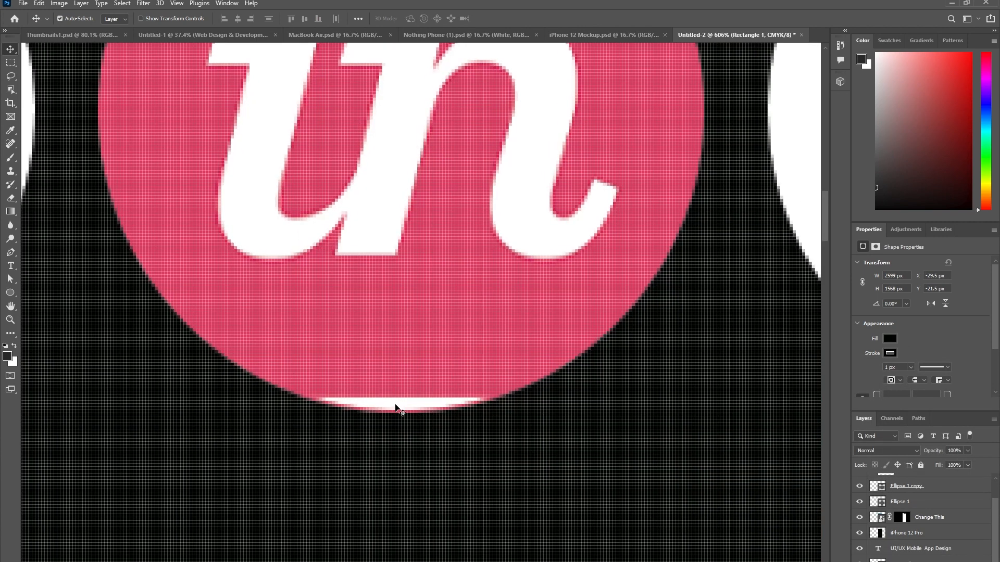
click(937, 481)
scroll(906, 487, up, 1)
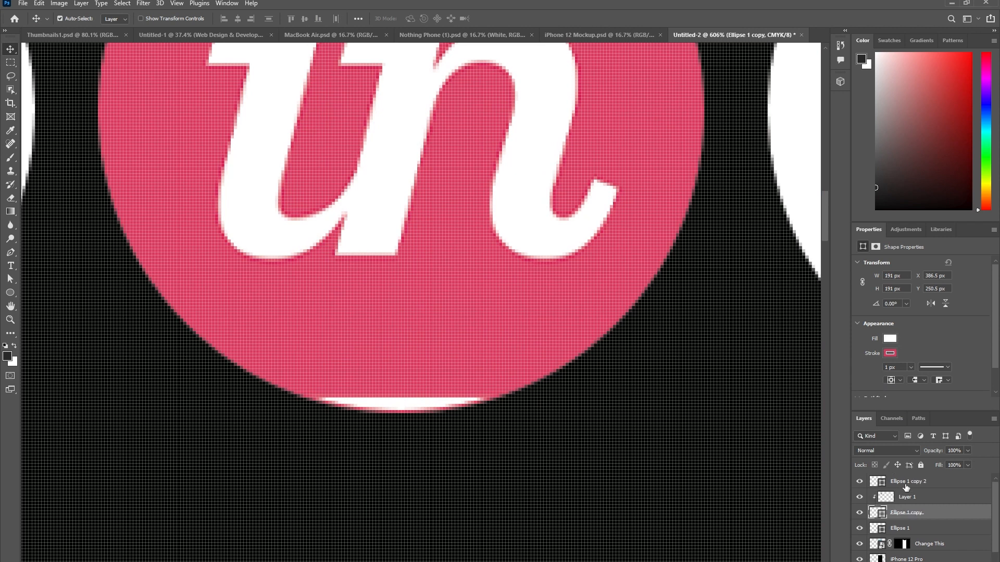
click(891, 339)
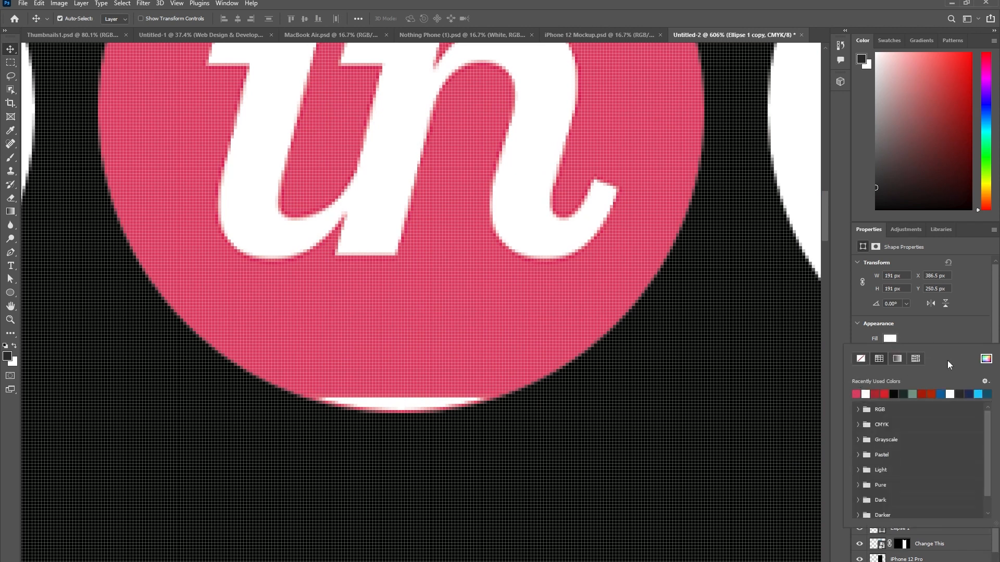
click(986, 360)
click(405, 324)
key(Return)
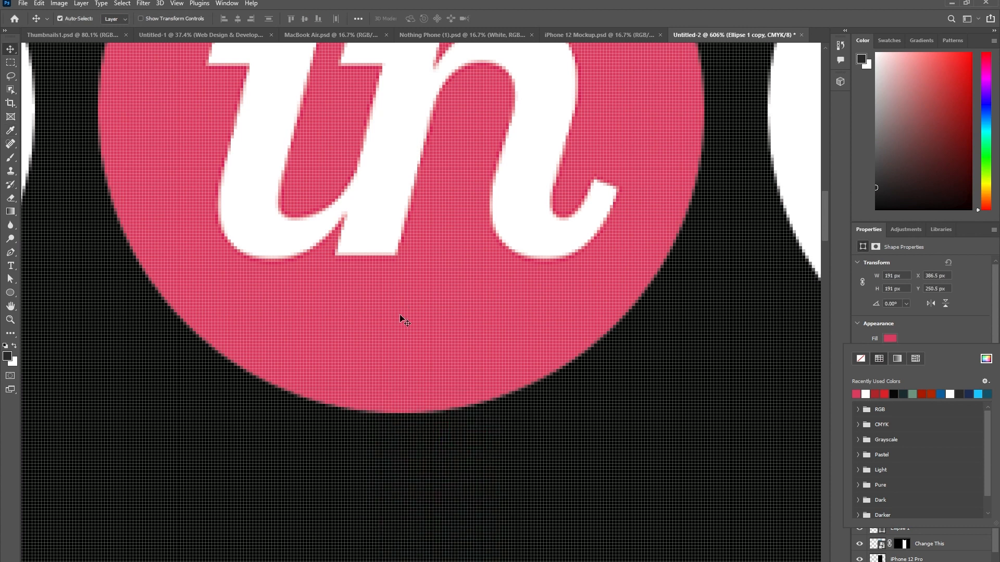
Delete the third white circle to the right of the InVision logo.
drag(425, 323, 368, 319)
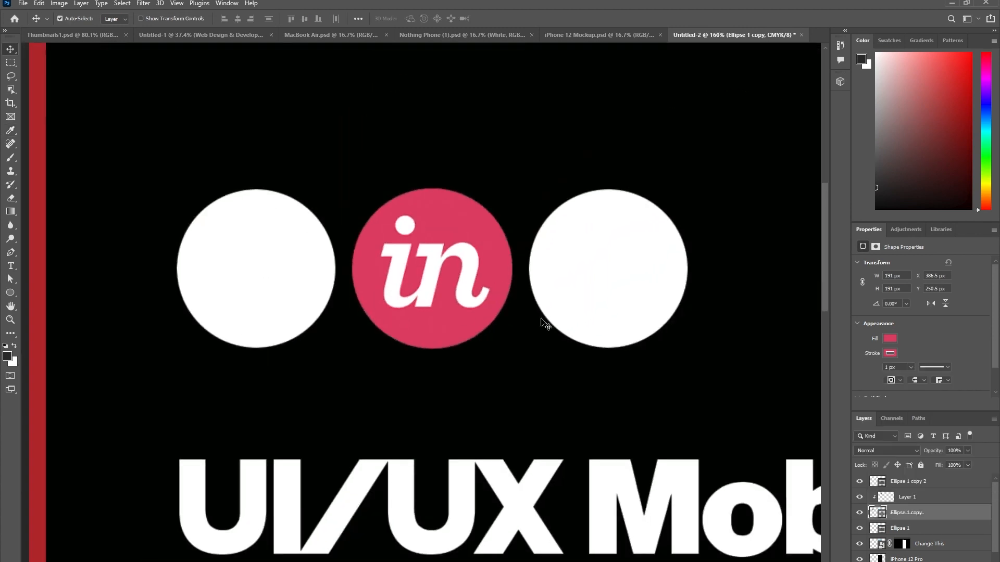
click(658, 290)
key(Delete)
Switch to the browser, copy the Figma logo image and return to the banner in Photoshop.
mouse_move(114, 561)
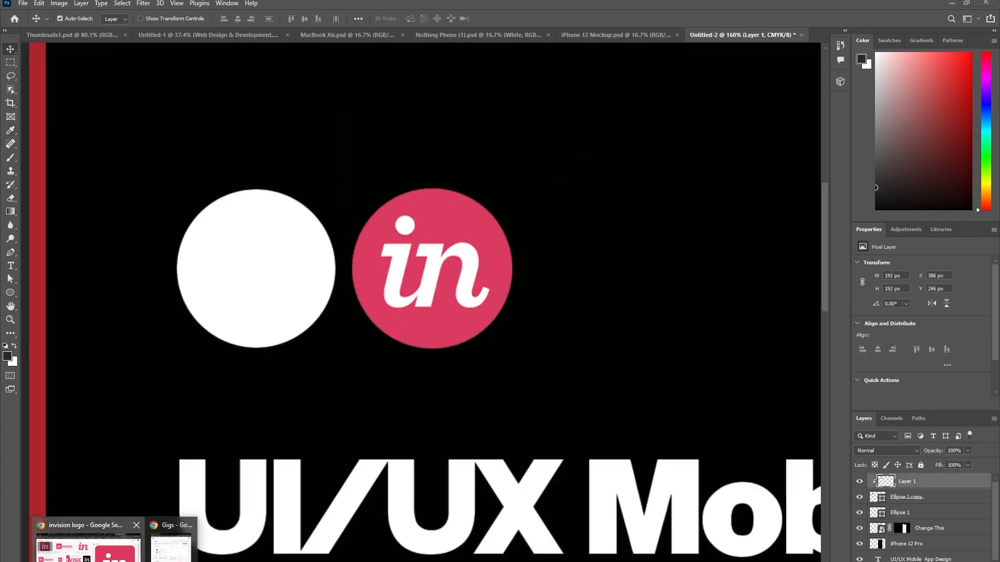
click(87, 544)
click(700, 5)
right_click(730, 168)
click(761, 289)
click(940, 5)
Paste the Figma logo onto its own layer directly above the remaining white circle.
ctrl+click(285, 270)
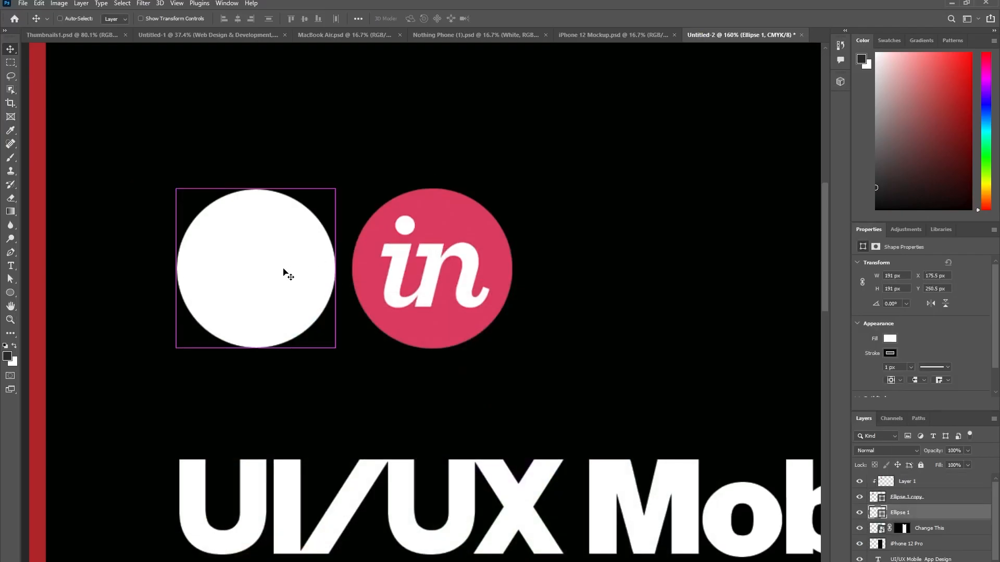
key(ctrl+v)
scroll(340, 238, down, 3)
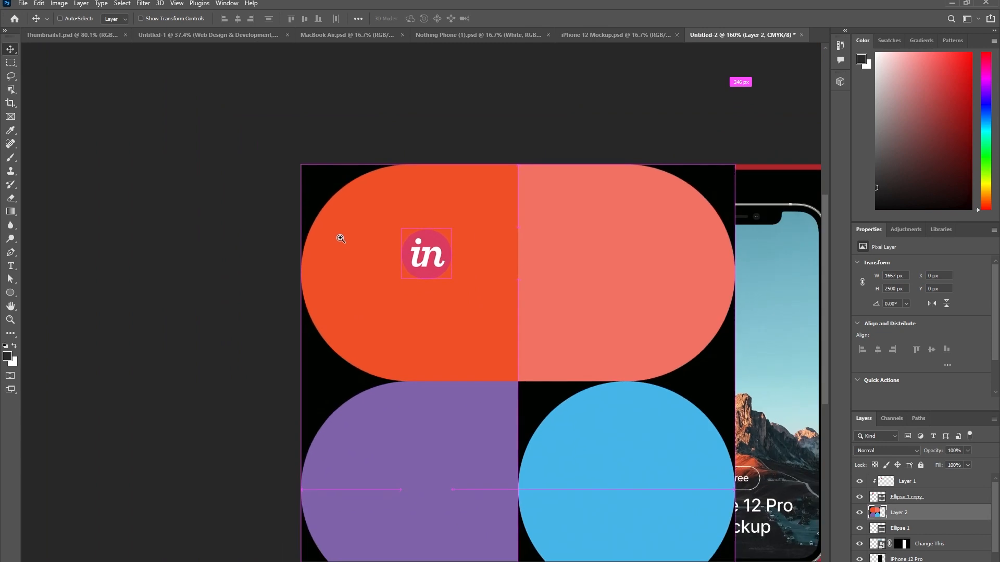
scroll(340, 238, down, 1)
key(ctrl)
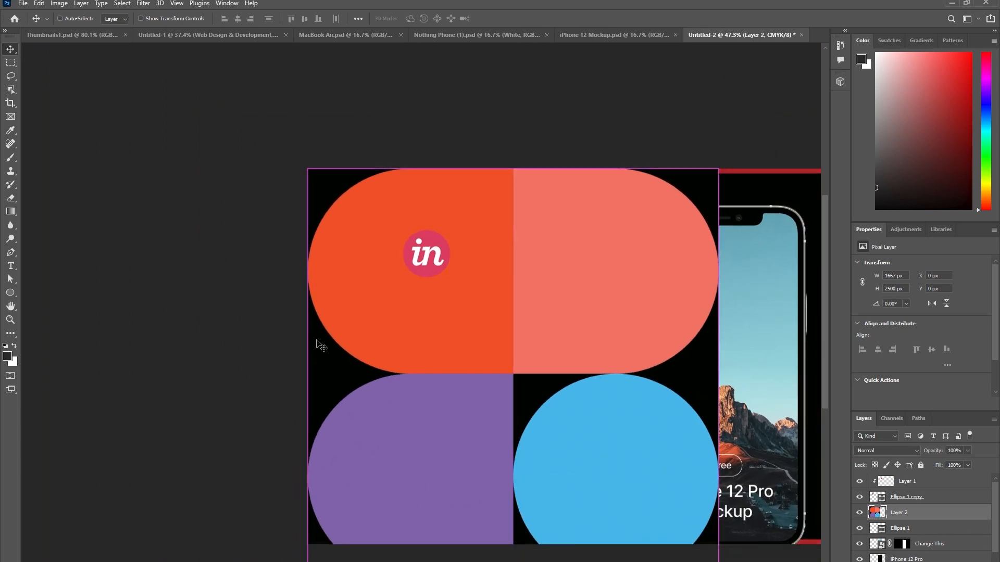
Undo the paste of the oversized Figma logo on the banner.
key(ctrl+z)
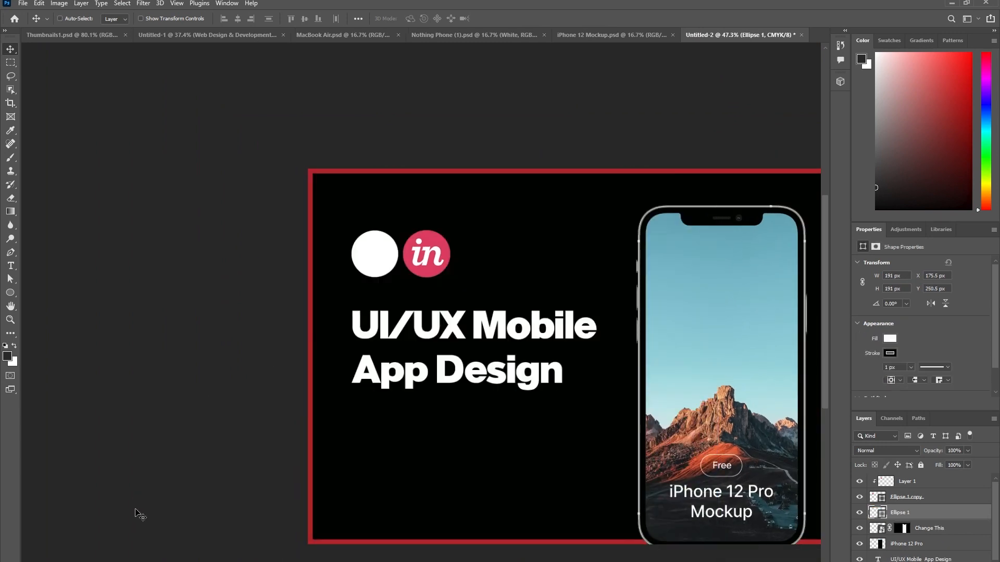
key(ctrl+s)
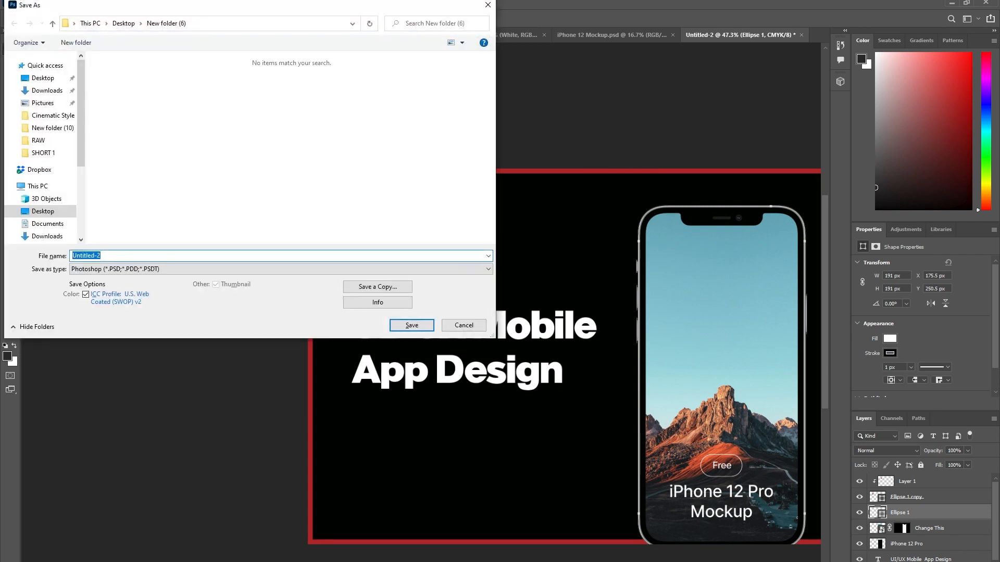
key(Escape)
Switch to the browser and preview alternative Figma logo images in the search results, including the CDNLogo and StickPNG versions.
mouse_move(106, 560)
click(78, 542)
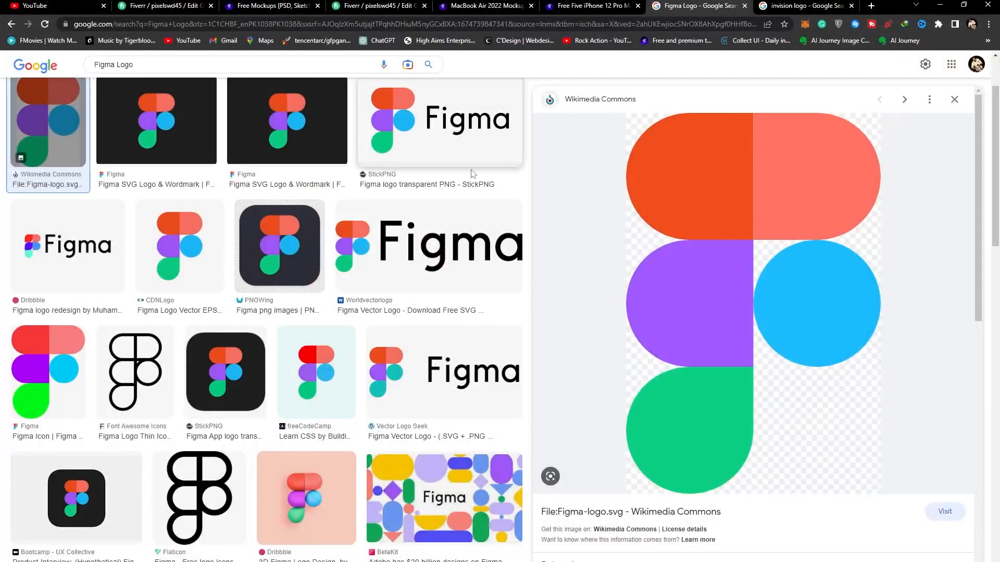
click(178, 247)
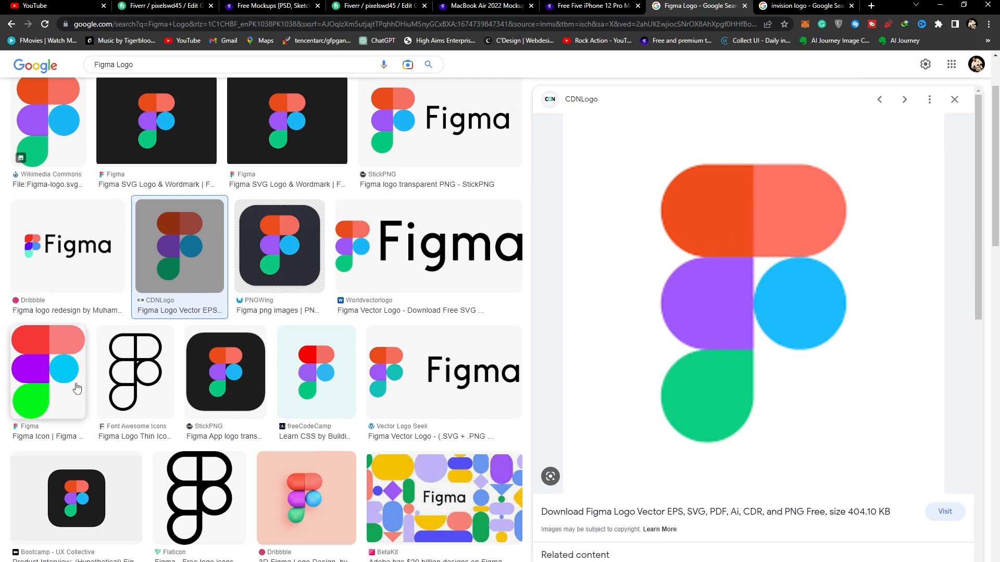
click(399, 115)
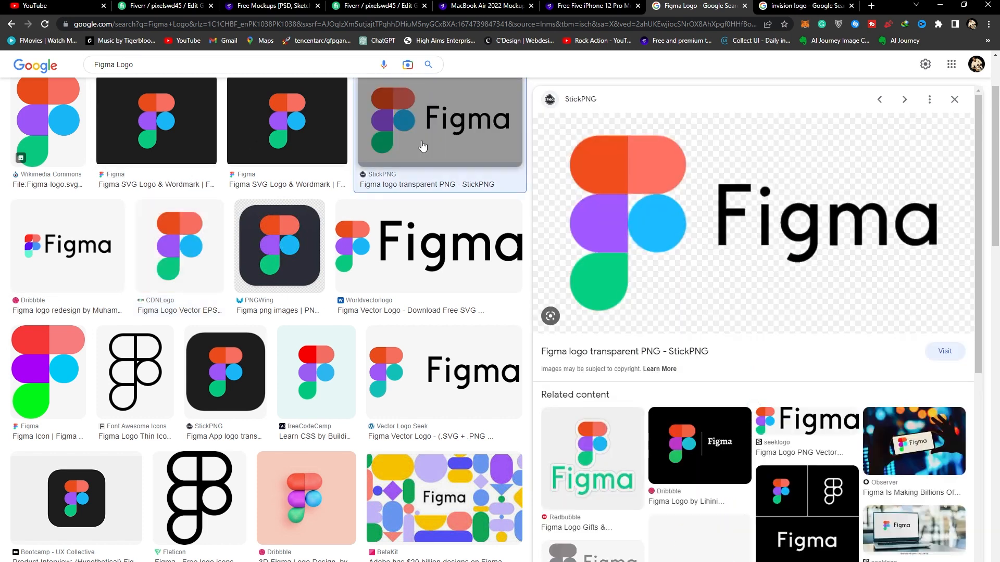
click(59, 151)
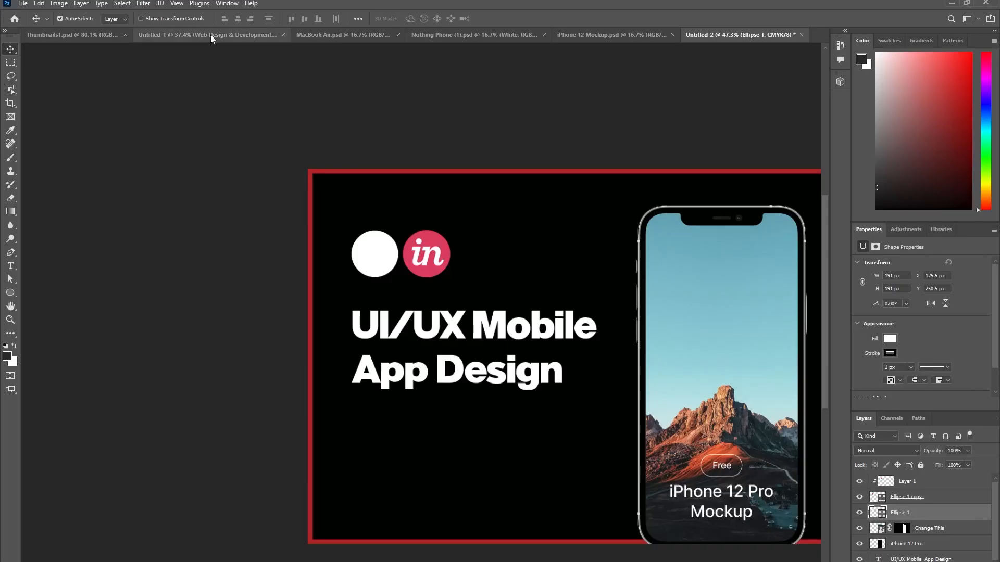
Copy the vector Figma logo from the Web Design & Development banner into the mobile app banner, over the white circle.
click(211, 35)
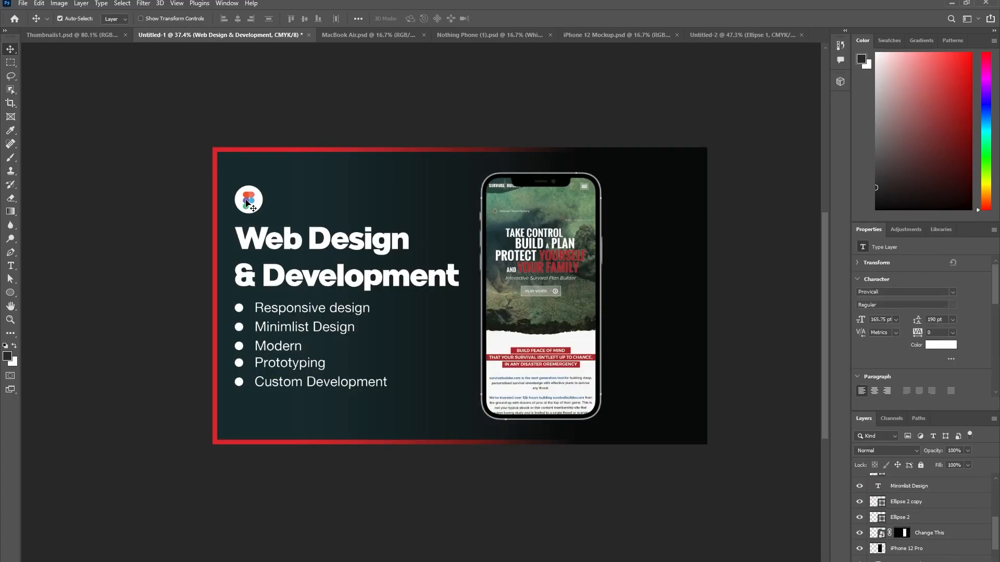
scroll(247, 203, up, 10)
drag(260, 195, 722, 33)
drag(267, 261, 321, 299)
Scale the Figma logo to 93 x 139 px and centre it in the white circle.
key(ctrl+t)
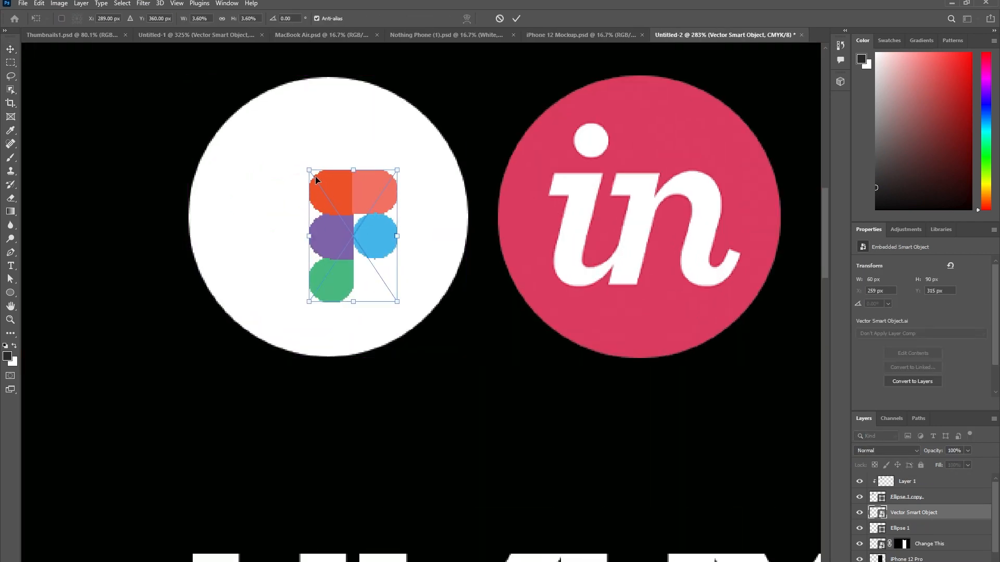
drag(310, 169, 274, 117)
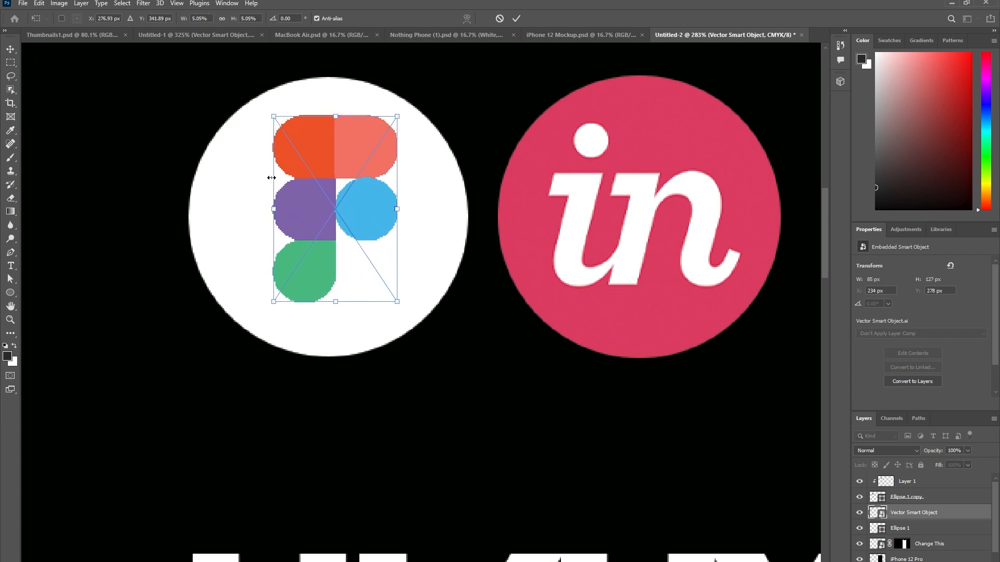
drag(335, 304, 335, 319)
drag(337, 257, 328, 256)
key(Return)
key(ctrl+1)
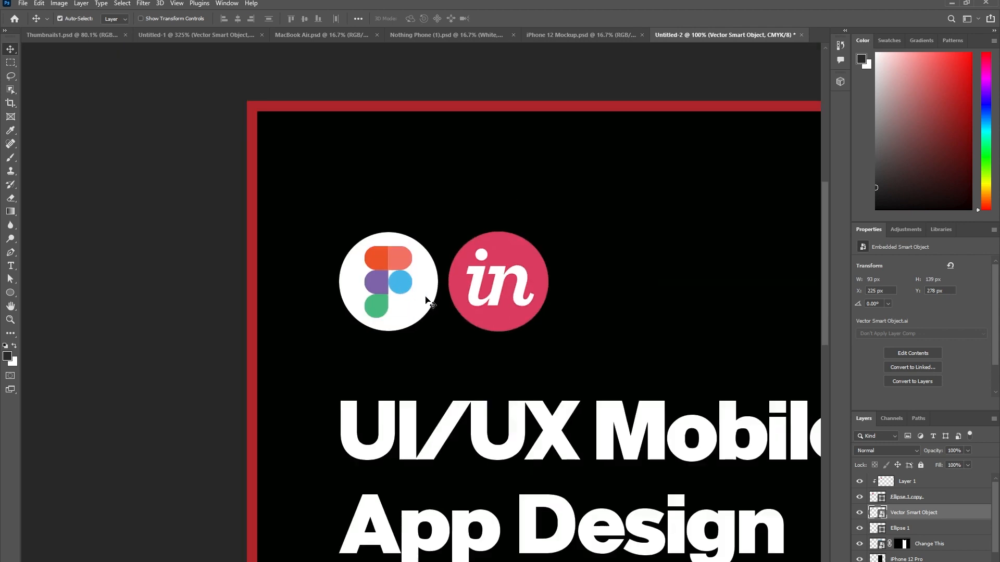
Duplicate the heading below itself and replace the copy's text with "Modern" and "Creative" on two lines.
drag(451, 335, 371, 375)
click(134, 316)
click(341, 256)
double_click(371, 375)
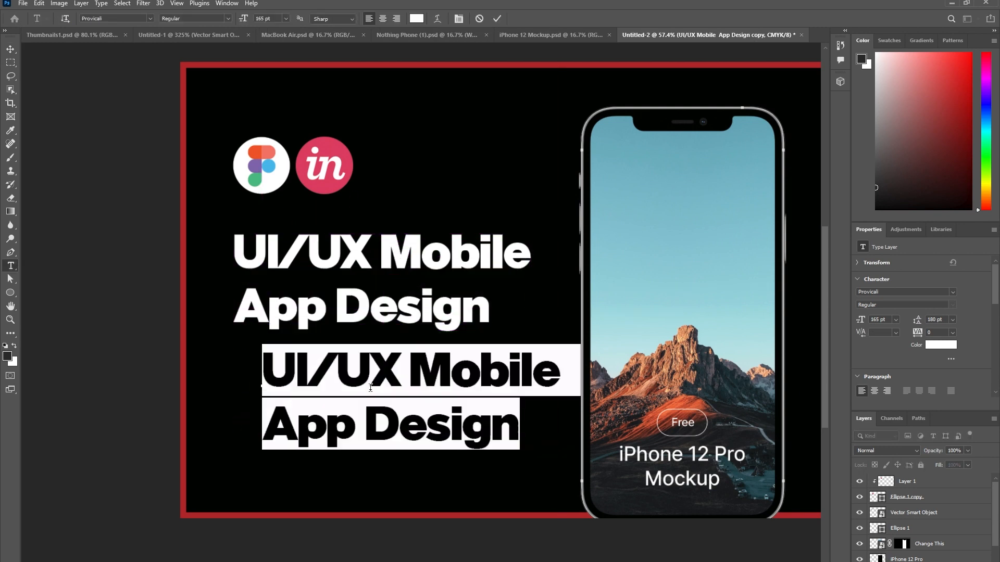
text(Modern)
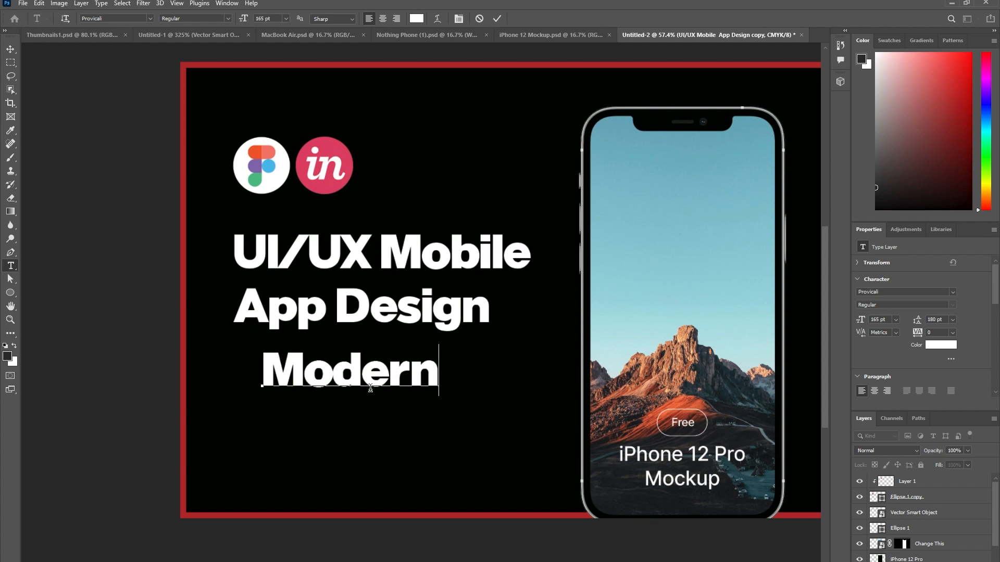
key(Return)
text(Creat)
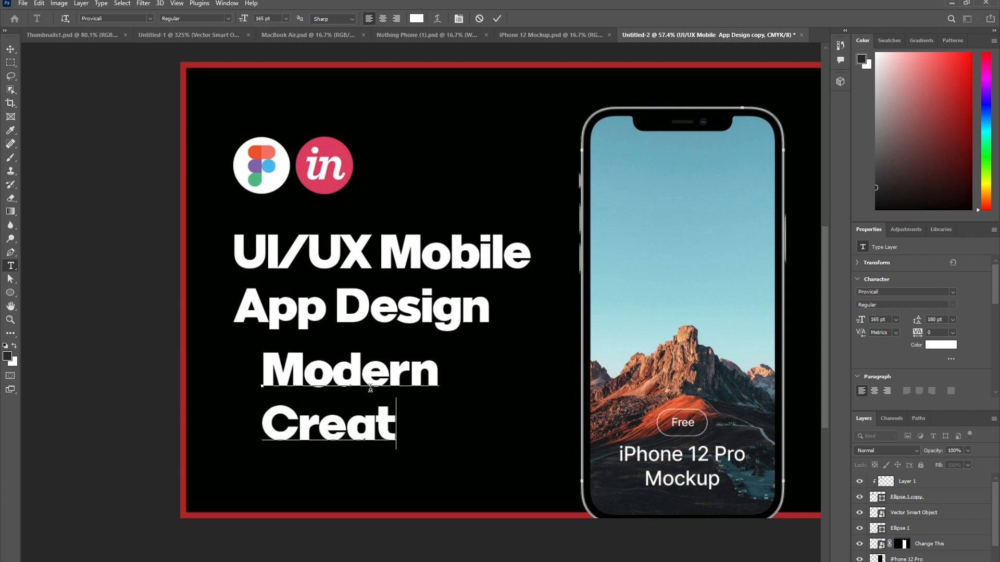
text(ive)
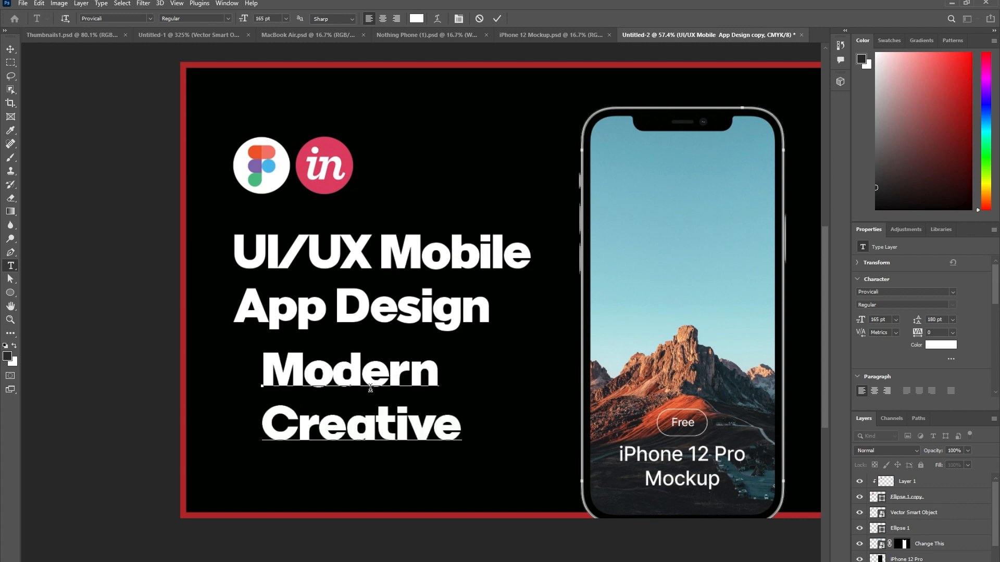
key(ctrl+Return)
key(v)
drag(343, 380, 363, 379)
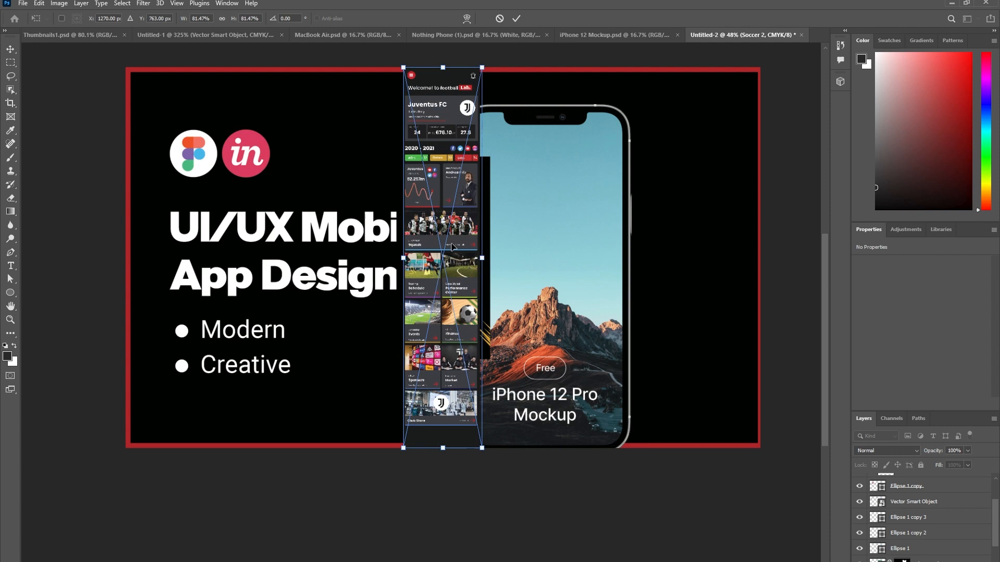
Try arranging the placed Soccer, Soccer 1 and Soccer 2 app screens over the iPhone mockup.
key(Return)
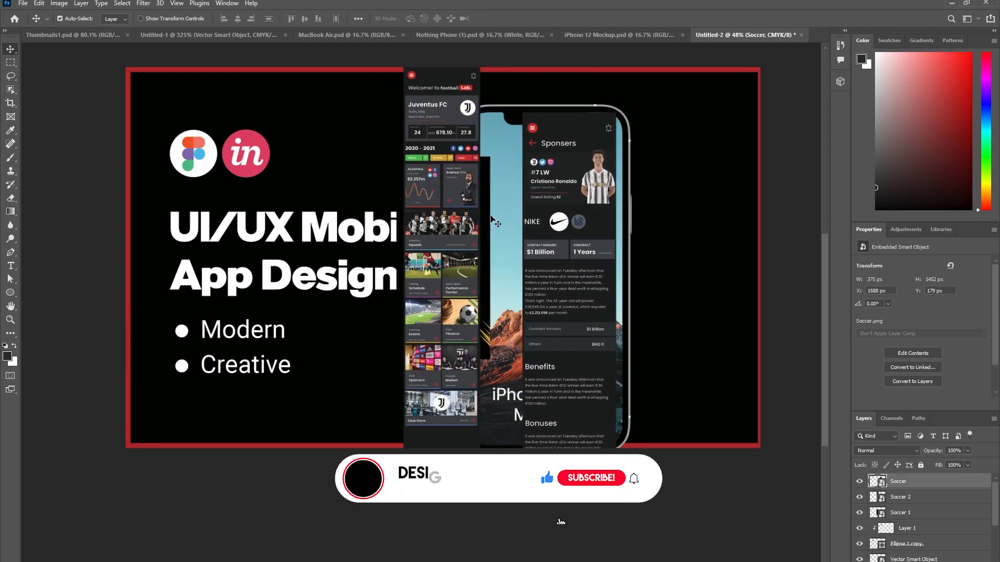
drag(492, 221, 576, 229)
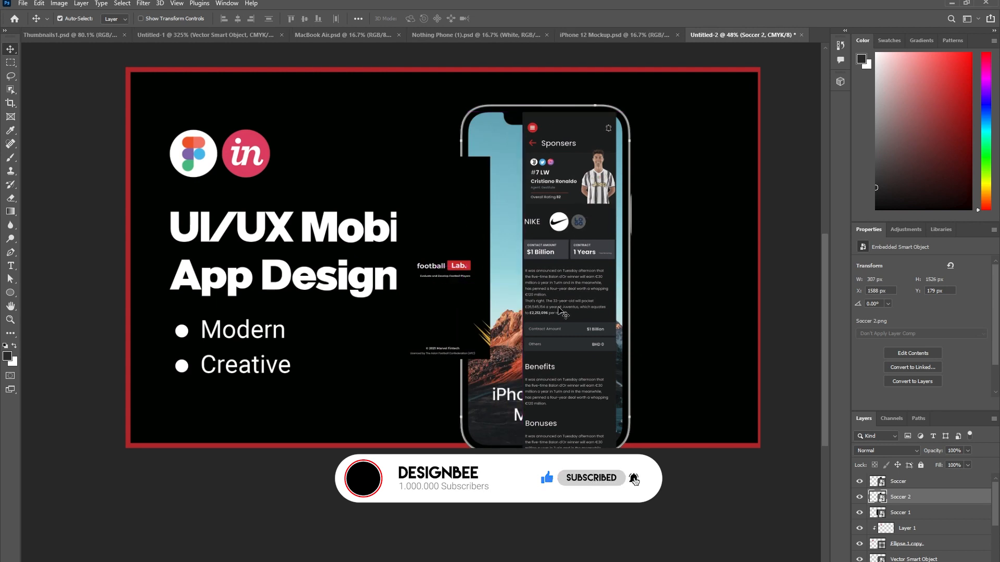
drag(468, 218, 488, 224)
click(541, 199)
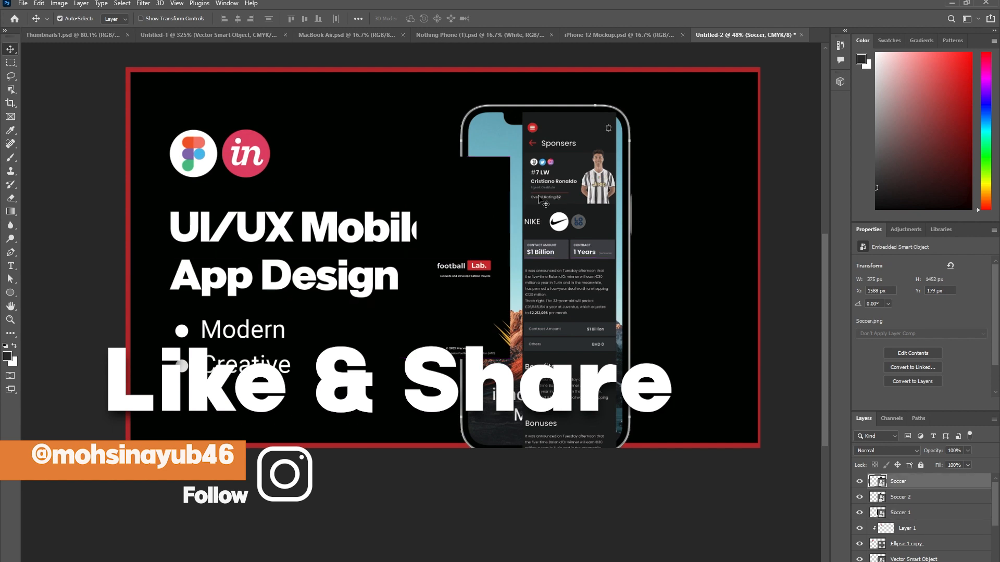
Delete the three soccer app screens from the banner.
click(488, 207)
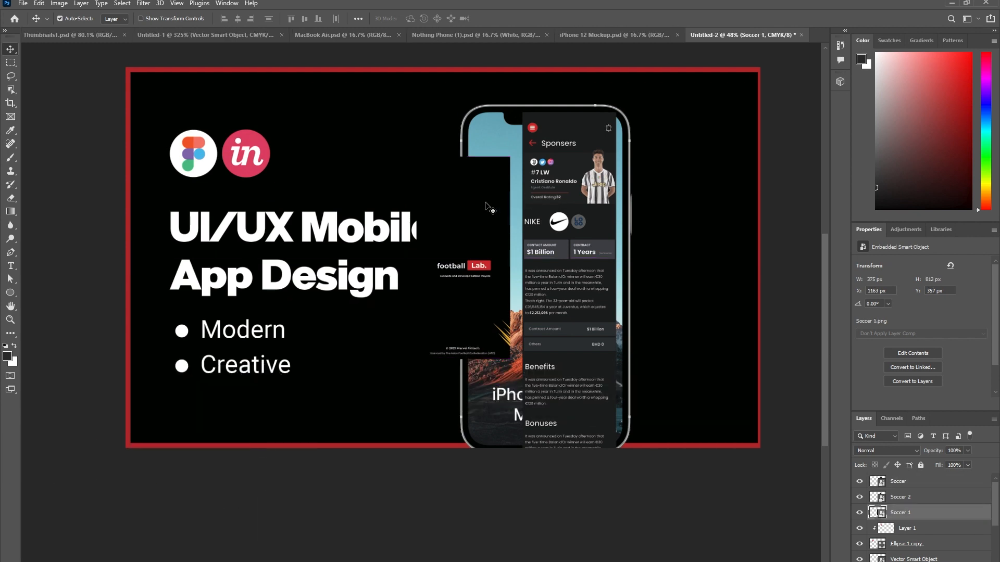
shift+click(545, 203)
key(Delete)
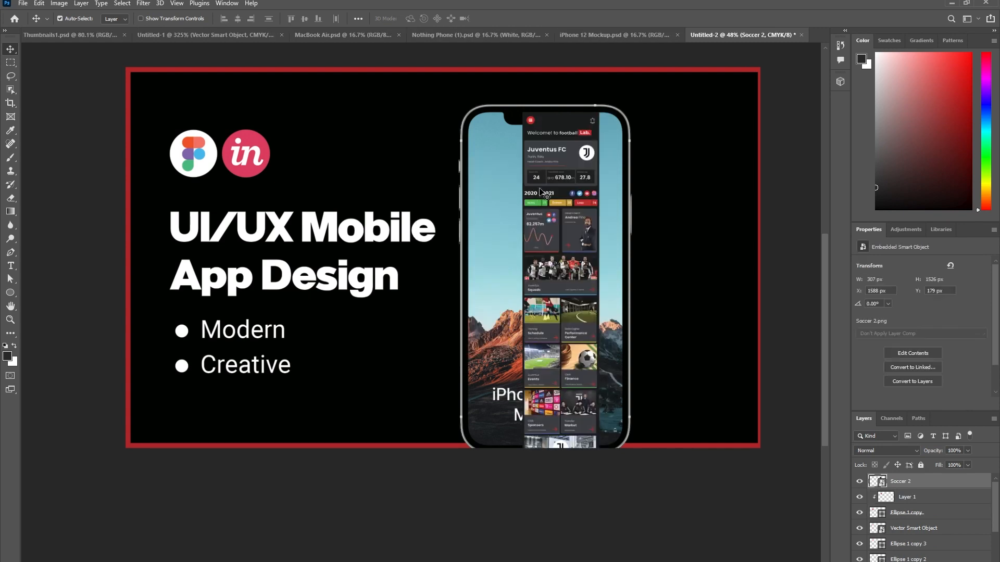
key(Delete)
Open the phone screen's smart object, stretch the Soccer 1 image over its whole canvas, save it and return to the banner.
click(527, 208)
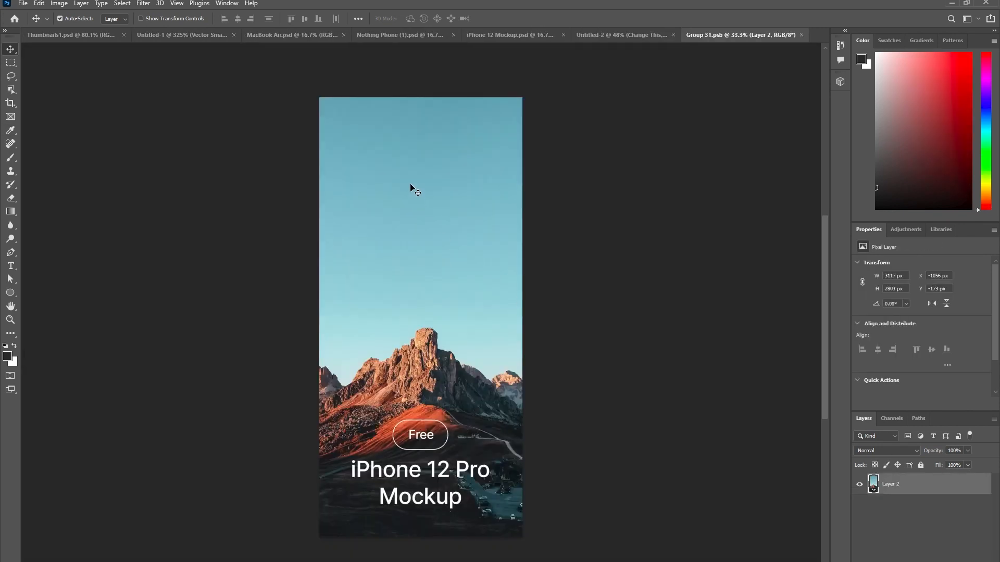
drag(440, 257, 440, 258)
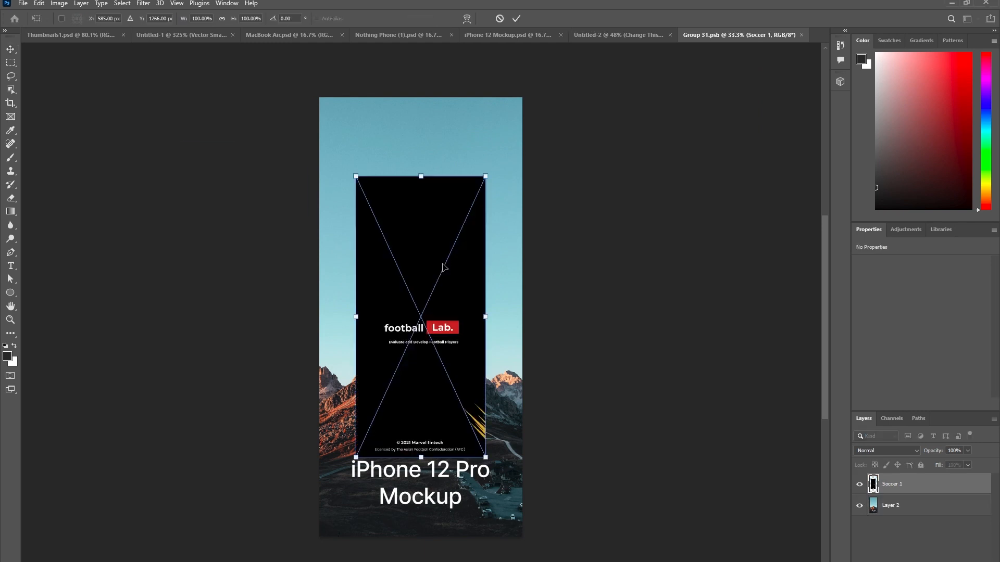
drag(421, 179, 420, 95)
key(Return)
key(ctrl+s)
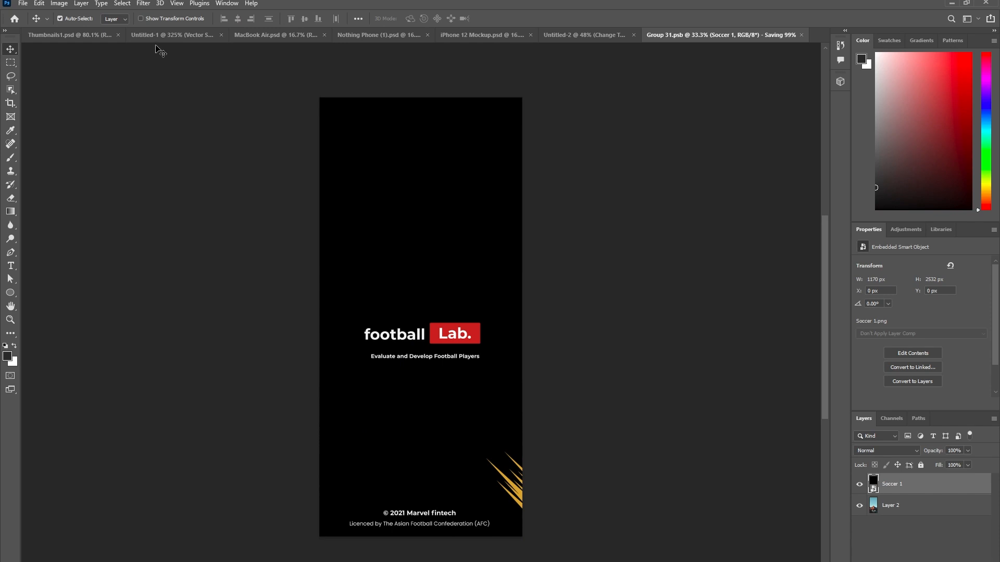
click(593, 34)
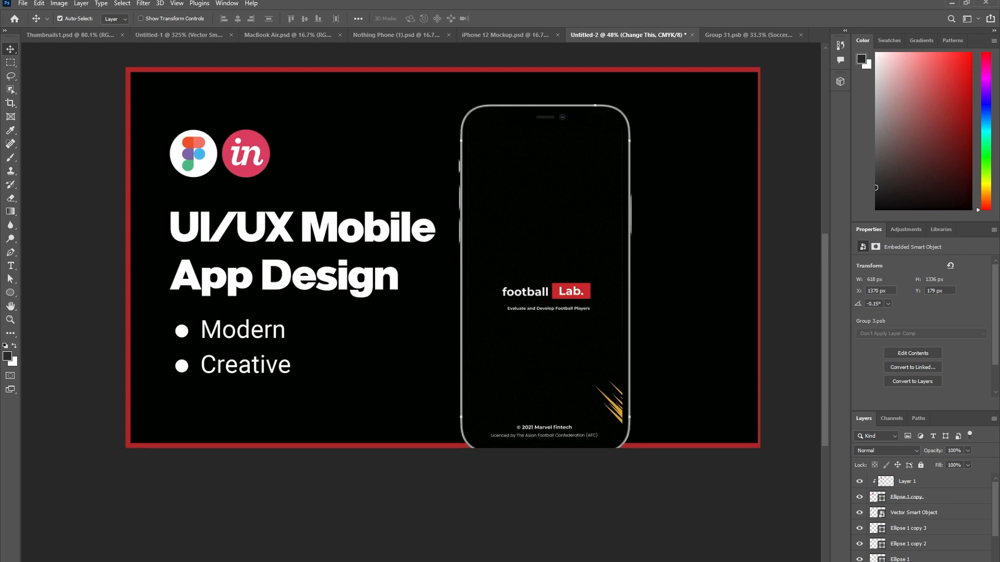
Fill the phone screen's smart object with the Nike "Big shoes to fill" image, save it and return to the banner.
key(ctrl+Tab)
drag(13, 172, 382, 298)
drag(421, 156, 416, 97)
key(Return)
key(ctrl+s)
click(576, 34)
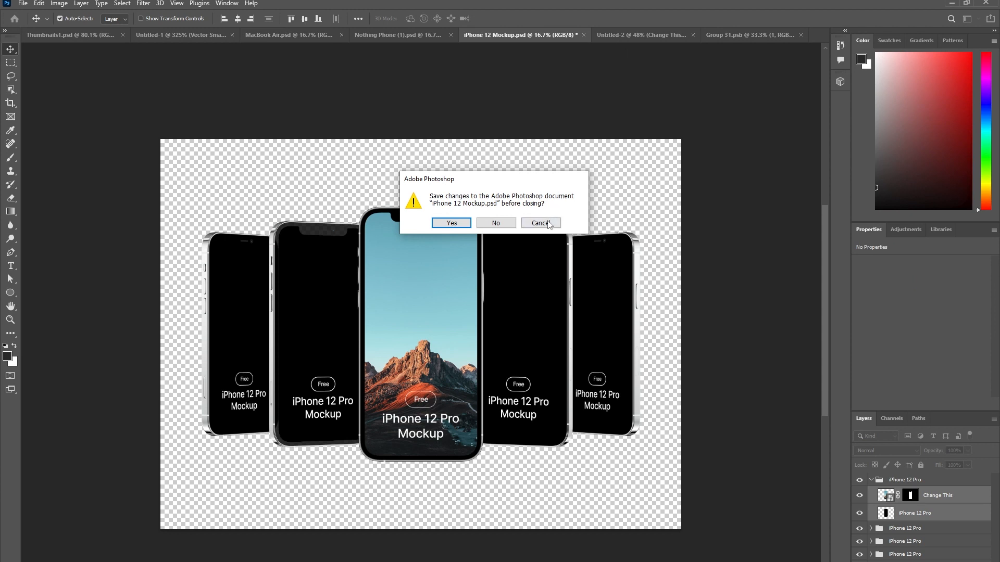
click(548, 224)
click(616, 38)
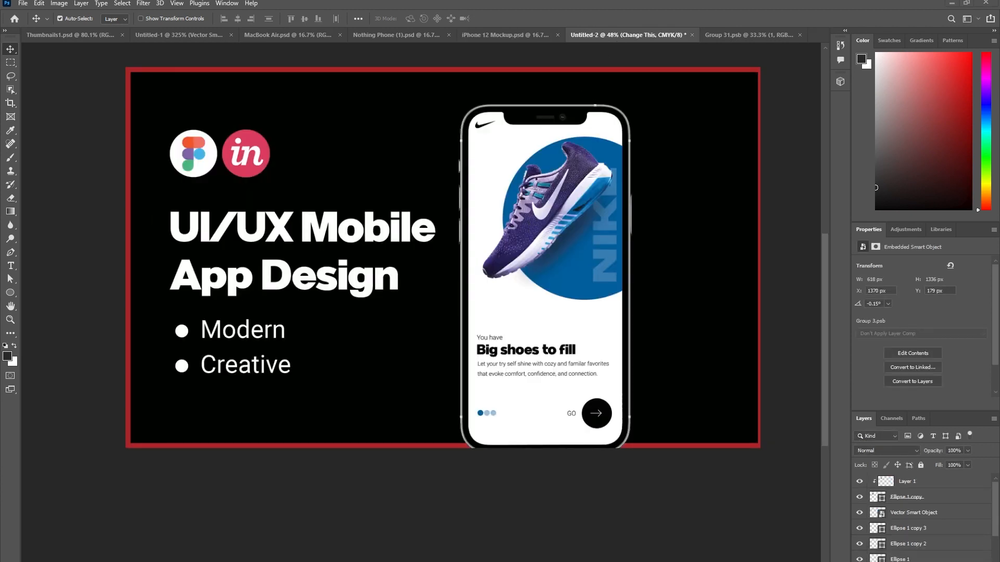
Place the Nike images 2 and iPhone 14 Pro Max - 3 over the phone mockup's right side.
drag(424, 268, 585, 318)
drag(444, 261, 636, 267)
key(Return)
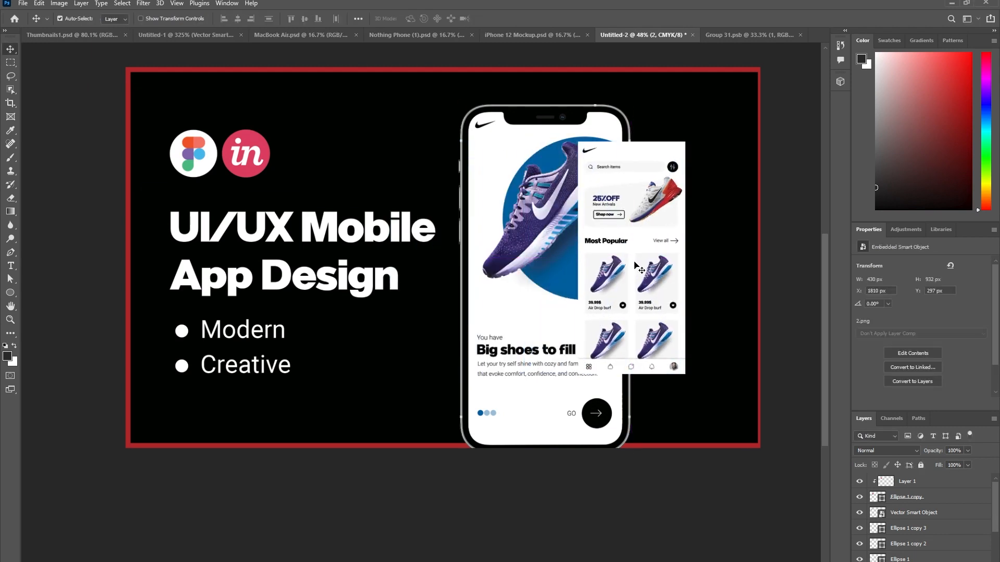
drag(575, 315, 615, 305)
drag(461, 251, 652, 251)
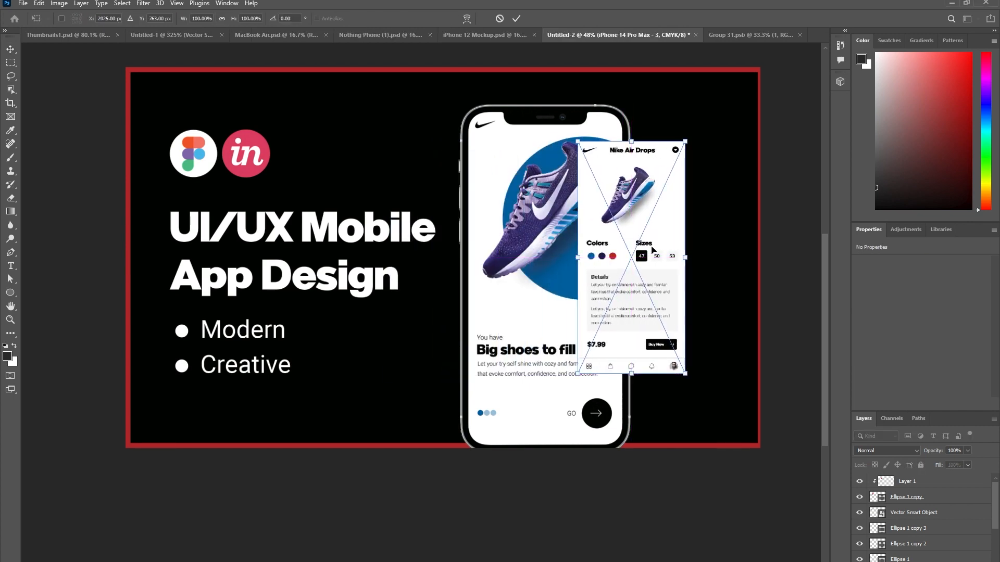
key(Return)
scroll(918, 543, down, 1)
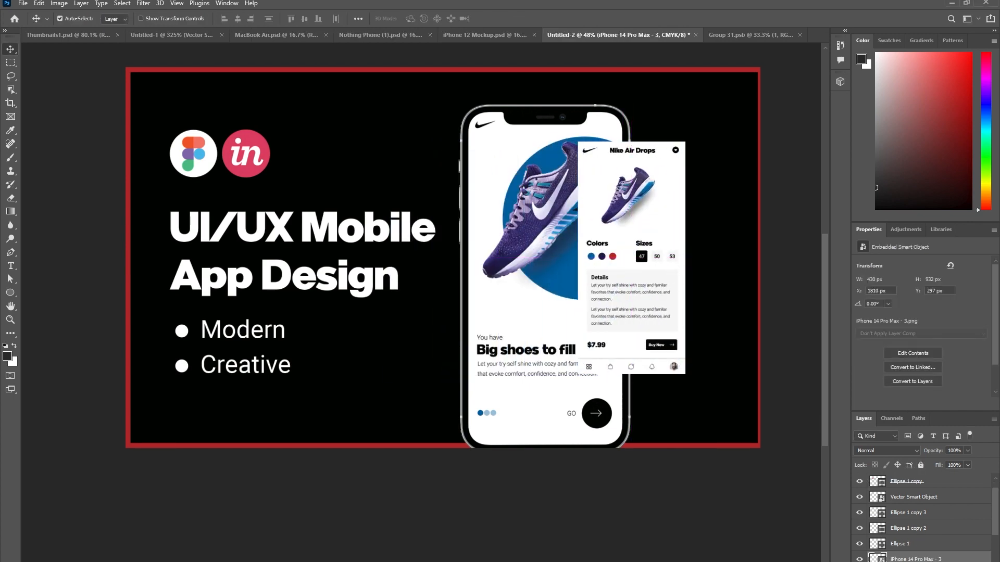
Shift the Nike Air Drops screen to the right, select both added Nike screens and enlarge them to nearly the phone's height.
drag(637, 290, 680, 291)
shift+click(588, 229)
key(ctrl+t)
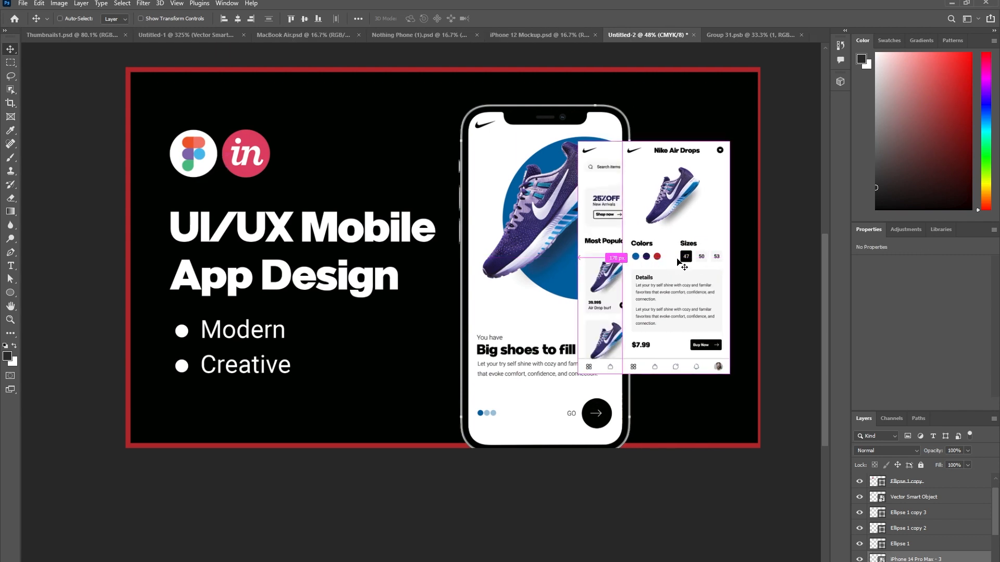
drag(574, 376, 513, 438)
key(Return)
Move the Nike shop listing screen directly behind the Nike Air Drops screen so their edges line up.
key(ctrl+plus)
key(ctrl+plus)
key(ctrl+plus)
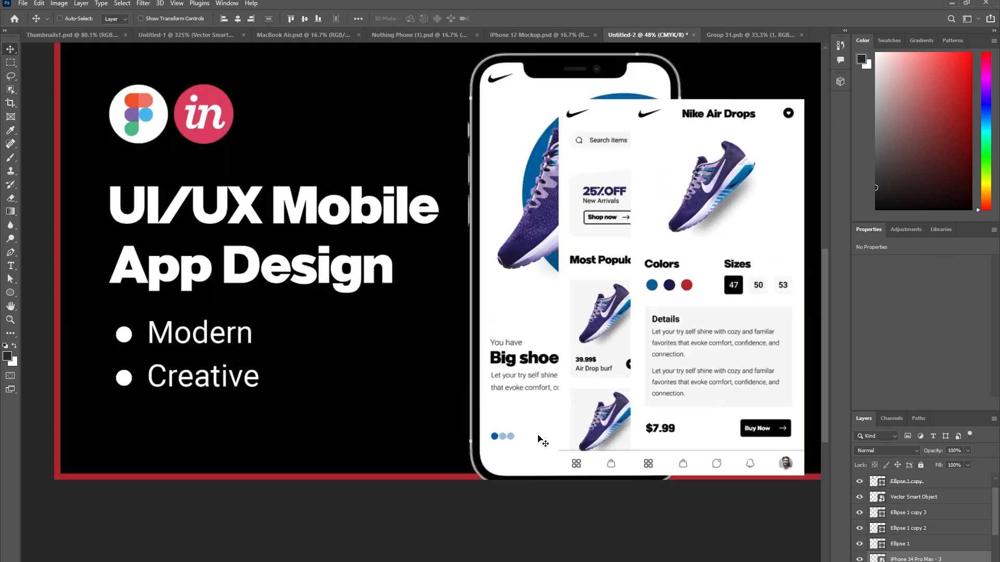
drag(561, 337, 254, 337)
key(ctrl+0)
drag(443, 260, 442, 239)
drag(373, 259, 433, 242)
Restore the black background up to the banner's right edge and lock its layer.
click(614, 247)
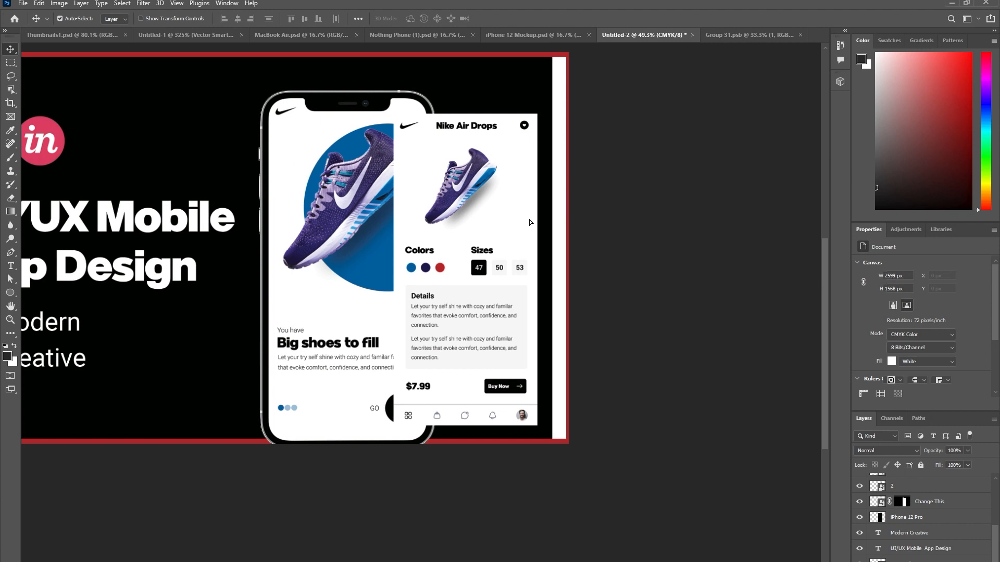
click(566, 204)
click(920, 466)
click(723, 391)
Try to send the two added Nike screens behind the iPhone mockup in the layer order.
drag(544, 250, 509, 263)
key(ctrl+shift+bracketleft)
key(ctrl+bracketright)
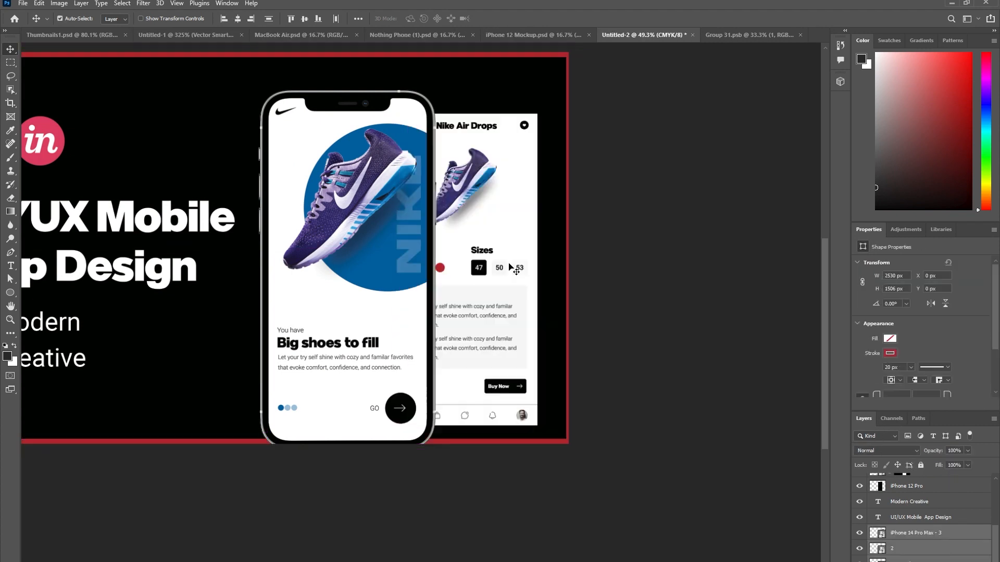
drag(522, 260, 505, 260)
key(Delete)
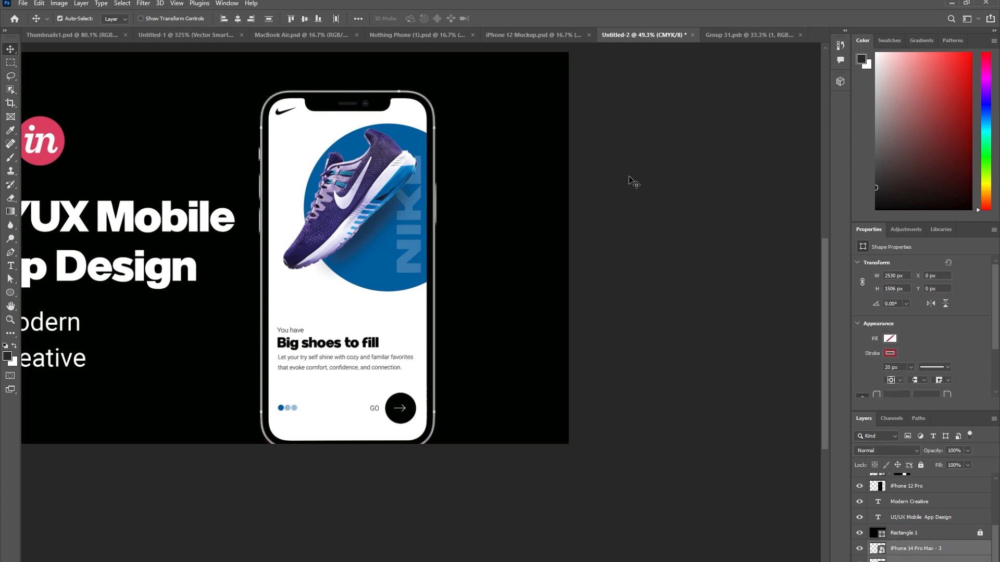
key(ctrl+z)
Select the red frame's right-hand anchor points and nudge that edge left to a frame width of 2525.94 px.
click(635, 197)
drag(604, 99, 561, 96)
drag(645, 119, 648, 156)
key(a)
drag(625, 114, 542, 498)
key(Left)
key(Left)
key(Left)
key(Left)
key(Left)
key(Left)
key(Left)
key(Left)
key(Left)
key(Left)
key(Left)
key(Left)
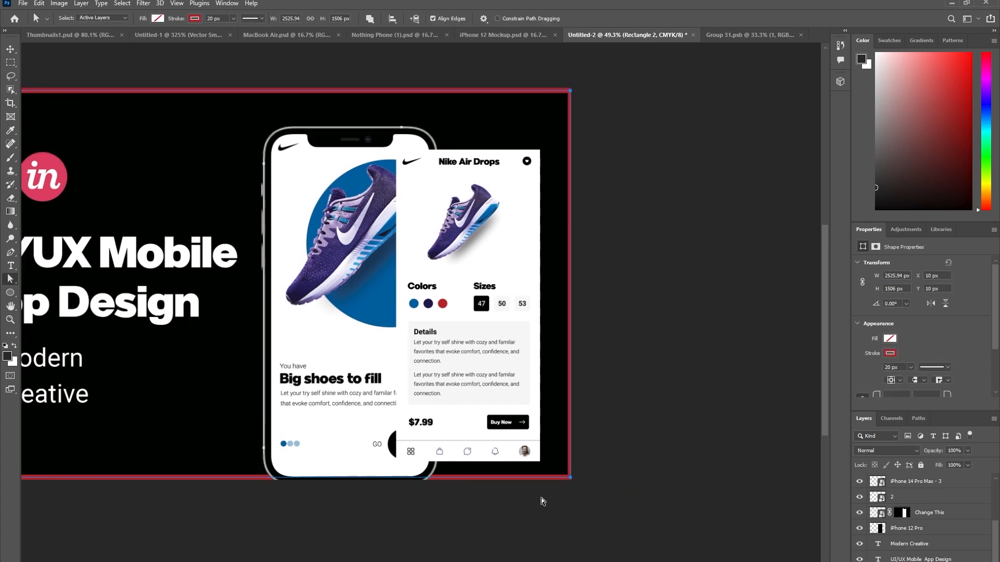
Nudge the red frame's right-hand edge to a frame width of 2519.86 px and lock the frame's layer.
key(Right)
key(Right)
key(Right)
key(Right)
key(v)
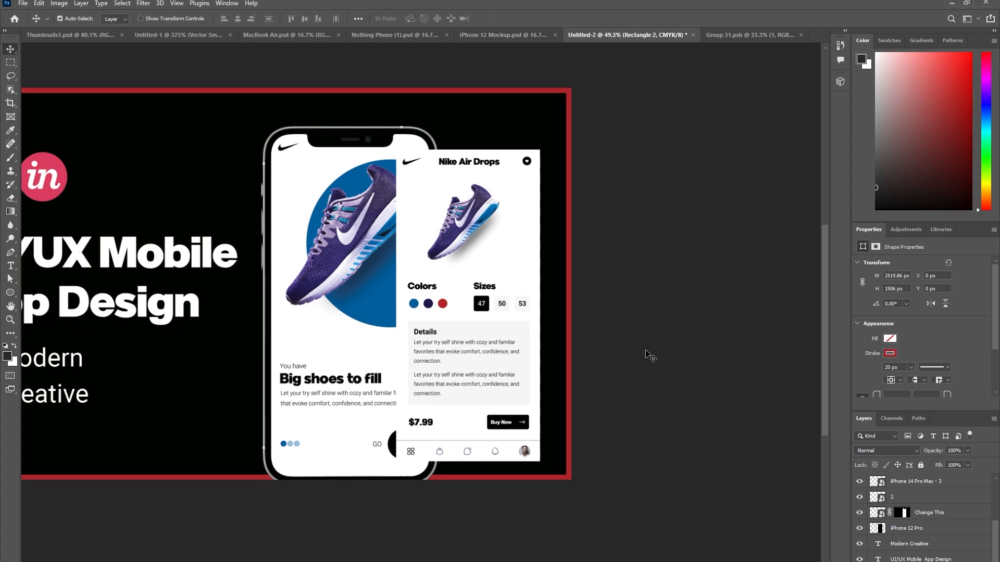
click(650, 357)
click(568, 198)
click(921, 466)
Send both the Nike shop listing screen and the Nike Air Drops screen behind the iPhone mockup in the layer order.
click(518, 263)
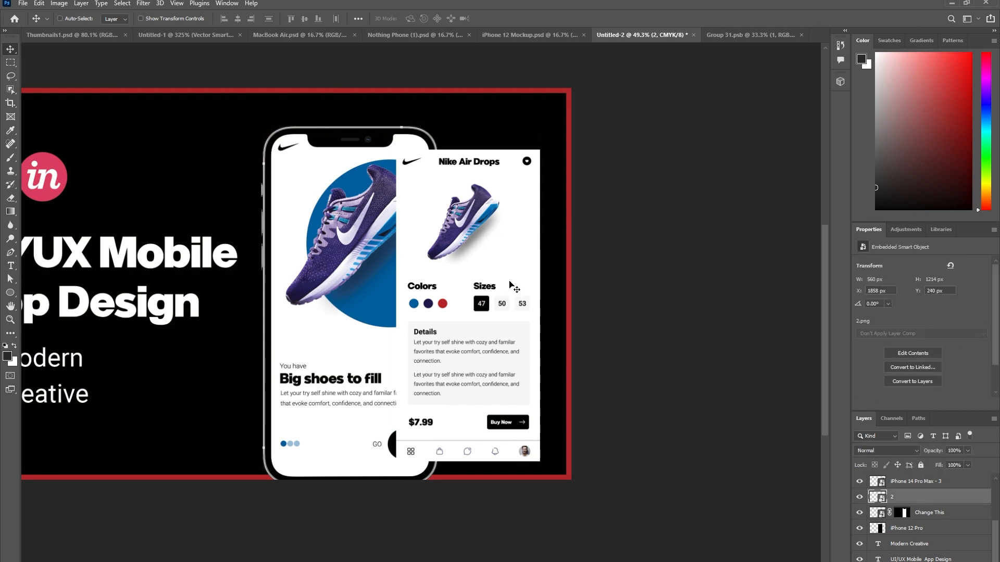
key(ctrl+shift+bracketleft)
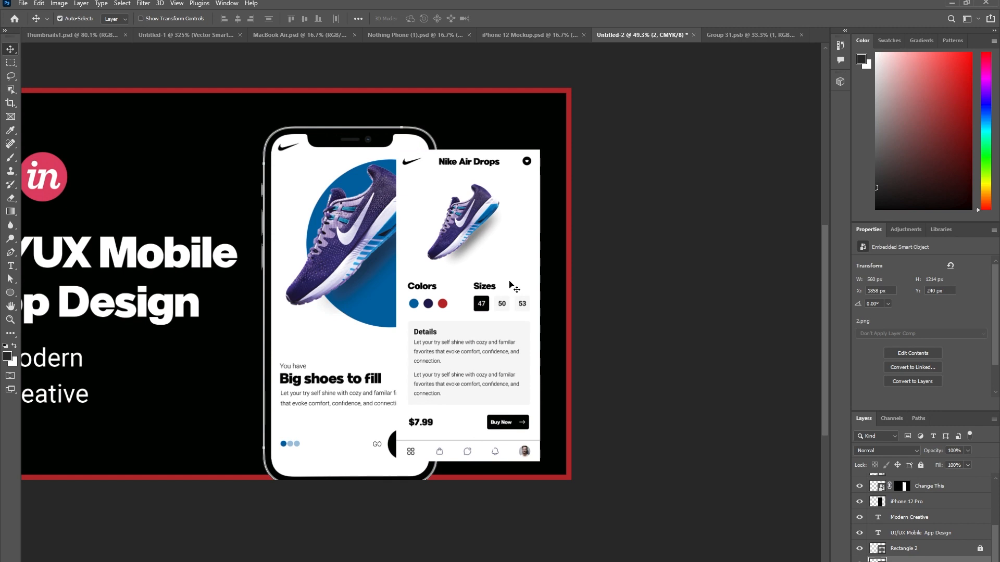
key(ctrl)
ctrl+click(509, 250)
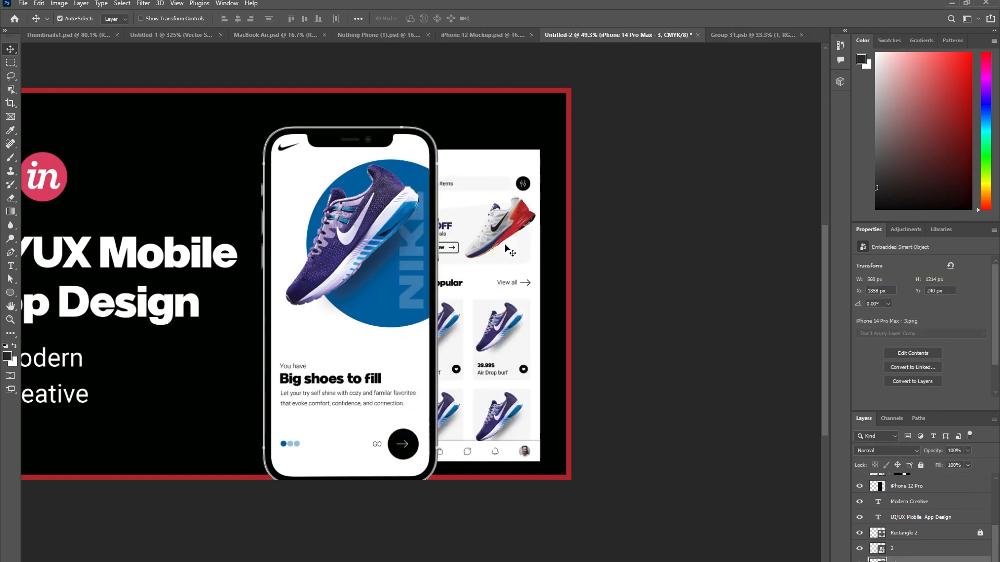
click(636, 334)
Shift the shop listing screen left behind the iPhone, and scale the Air Drops screen to 428 × 926 px with its right part protruding.
drag(529, 284, 479, 285)
key(ctrl)
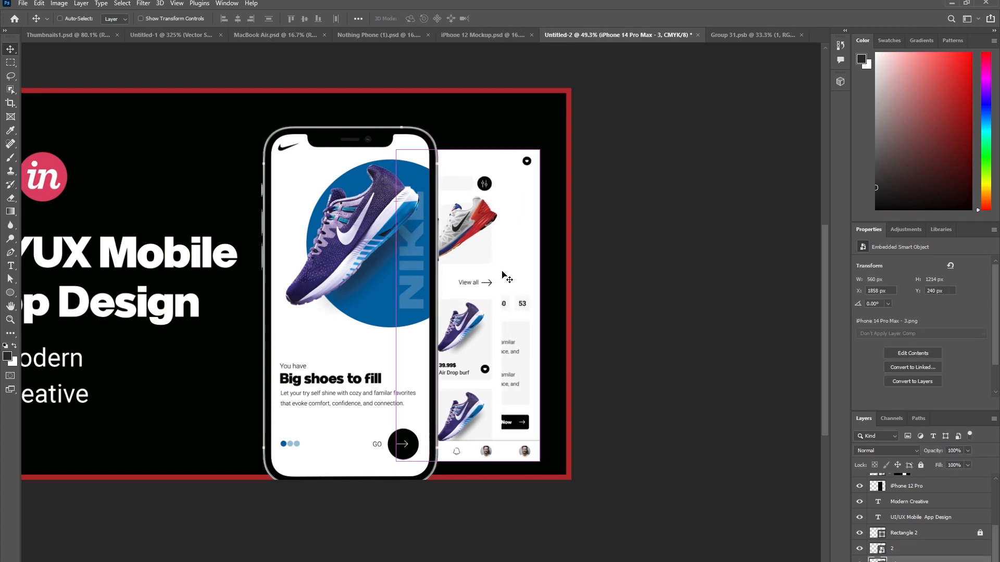
key(ctrl+t)
drag(467, 154, 468, 186)
drag(456, 245, 488, 246)
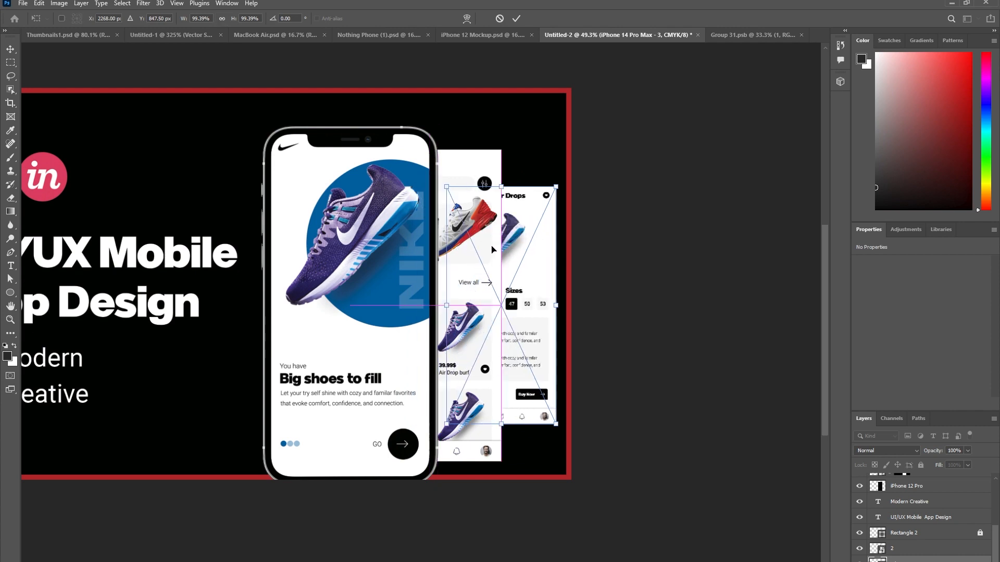
key(Return)
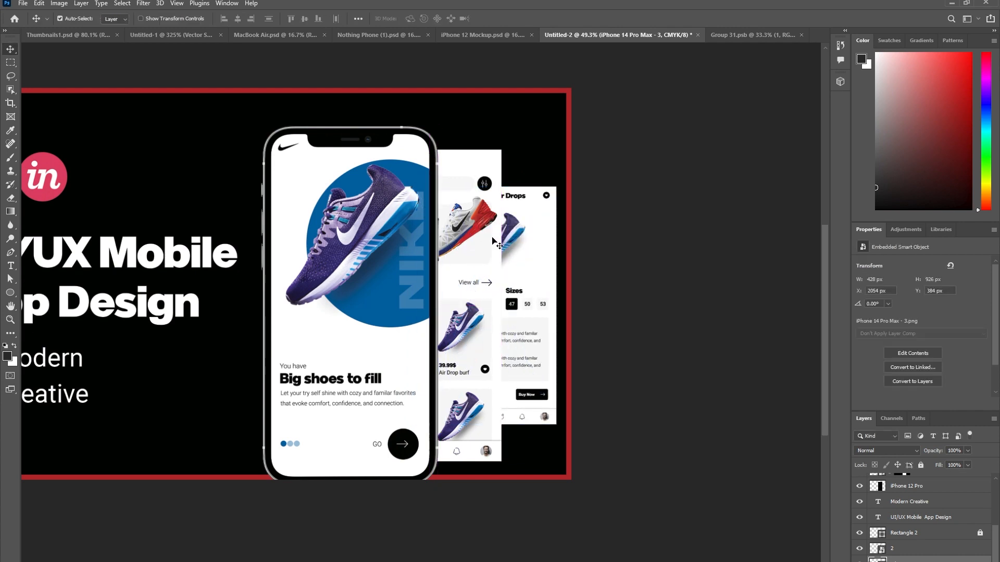
Move the iPhone mockup with its screen and the shop listing slightly left, and fine-tune the Air Drops screen's position.
click(368, 237)
drag(316, 118, 338, 243)
drag(344, 270, 334, 269)
drag(456, 239, 448, 238)
drag(512, 258, 522, 246)
click(619, 281)
click(636, 290)
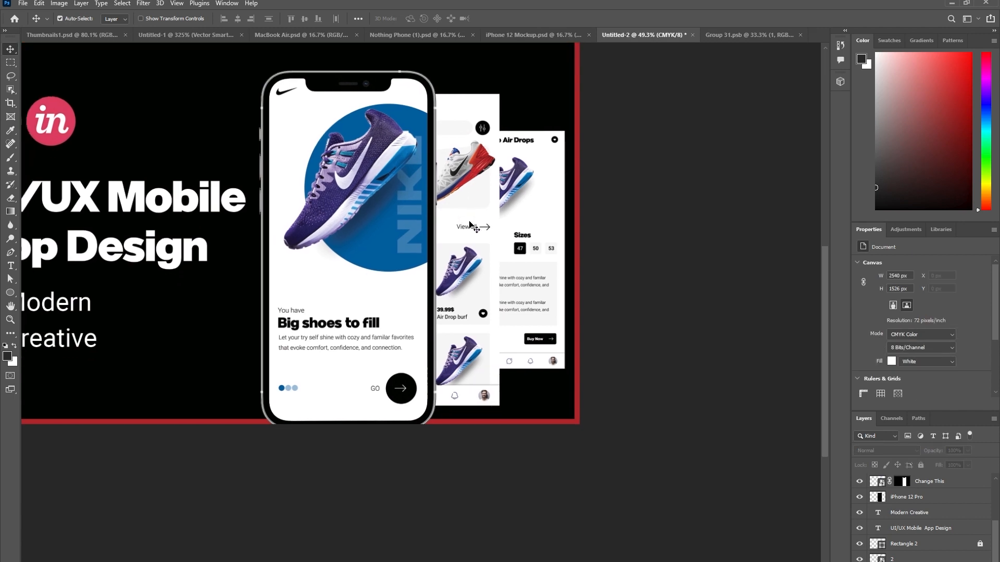
Draw rounded rectangles over the two Nike screens behind the iPhone and clip each screen to its own rectangle.
click(10, 295)
click(38, 294)
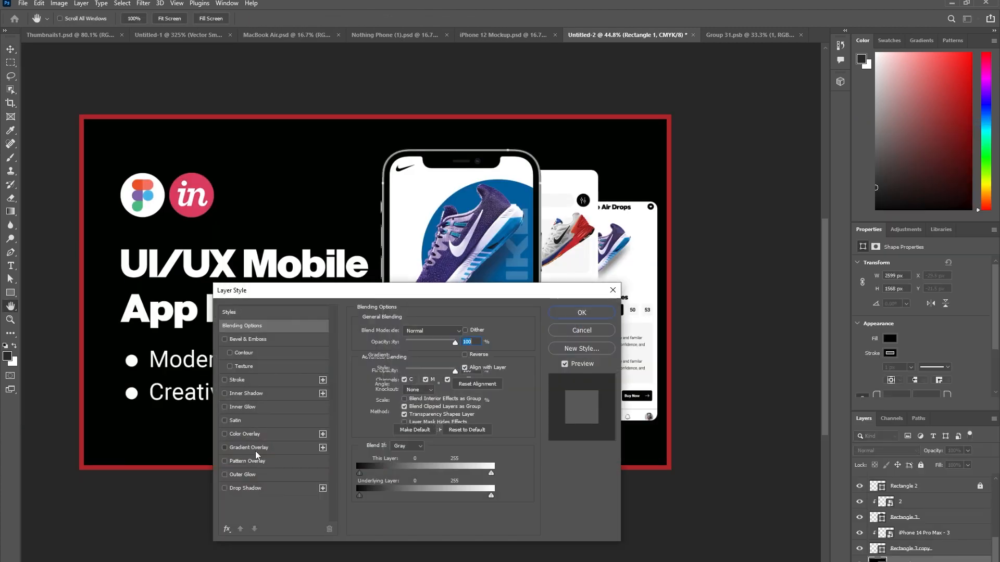
Apply a linear gradient overlay to the black background rectangle, running from the phone screen's blue to a red.
click(255, 448)
click(422, 355)
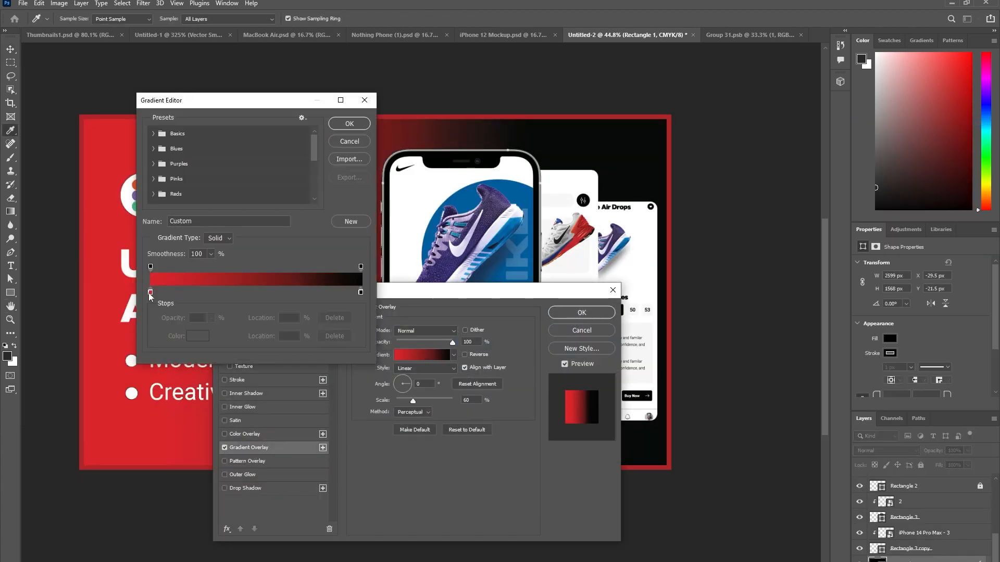
double_click(150, 292)
click(443, 218)
click(539, 415)
double_click(360, 292)
click(582, 229)
click(535, 415)
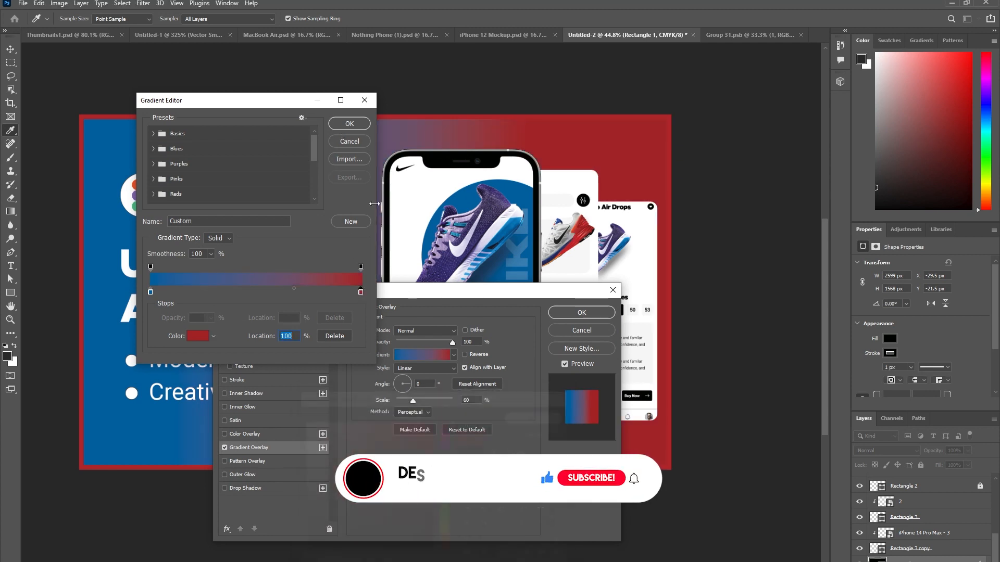
click(350, 124)
click(582, 312)
ctrl+click(731, 268)
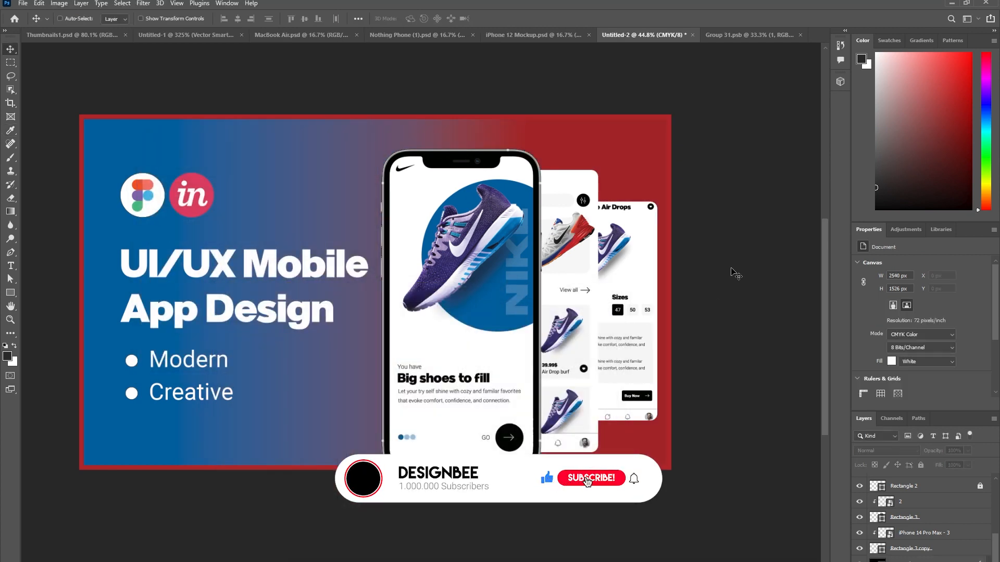
Darken the background gradient's two colour stops to a dark navy blue and a dark red.
key(ctrl+z)
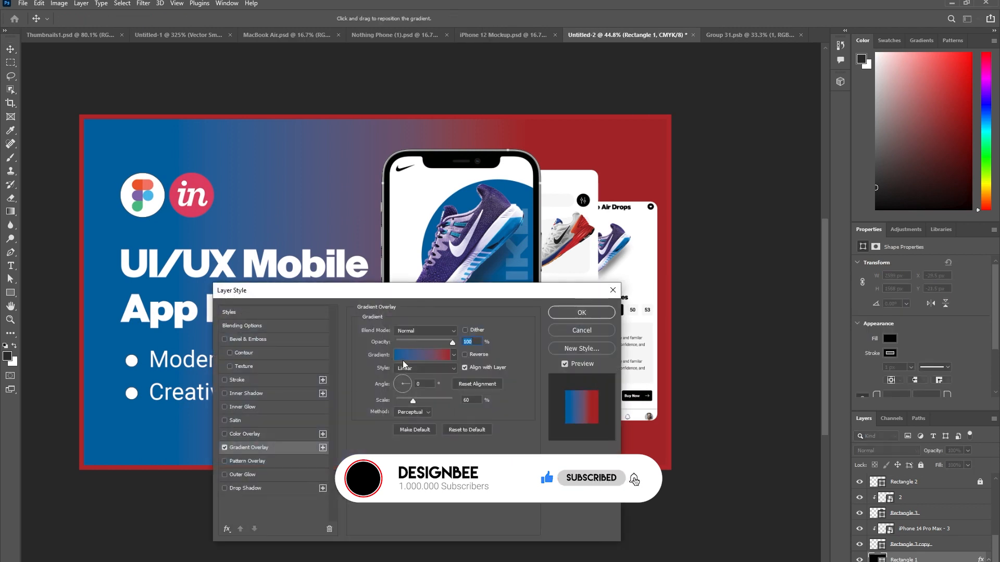
click(402, 358)
click(433, 512)
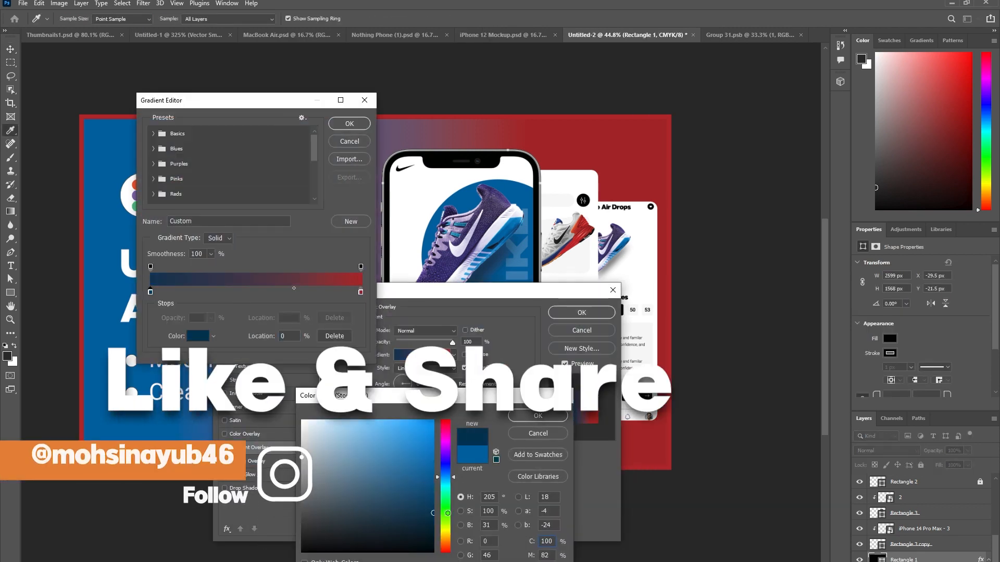
click(534, 418)
click(360, 291)
click(198, 336)
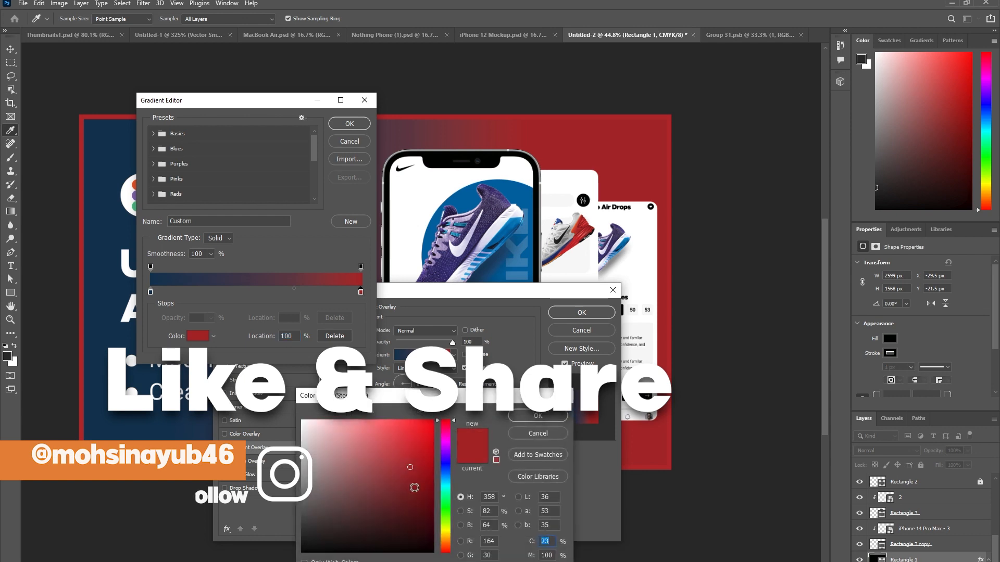
click(433, 503)
click(522, 419)
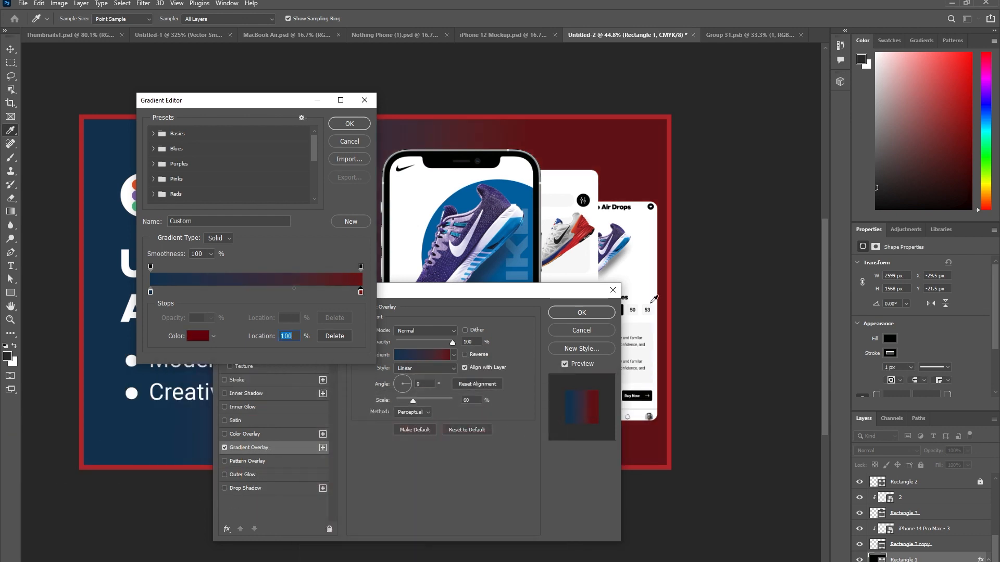
click(349, 126)
click(581, 312)
click(729, 331)
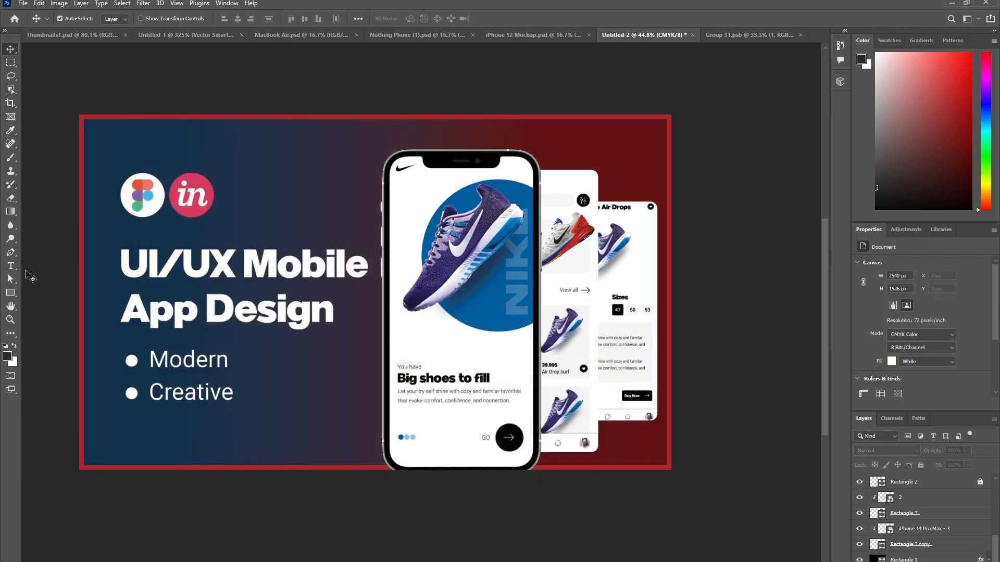
Draw a circle of about 1014 px at the banner's upper-right corner and layer it directly above the background rectangle.
click(7, 292)
click(55, 303)
drag(506, 97, 748, 339)
key(v)
drag(627, 183, 579, 166)
key(ctrl+shift+[)
key(ctrl+])
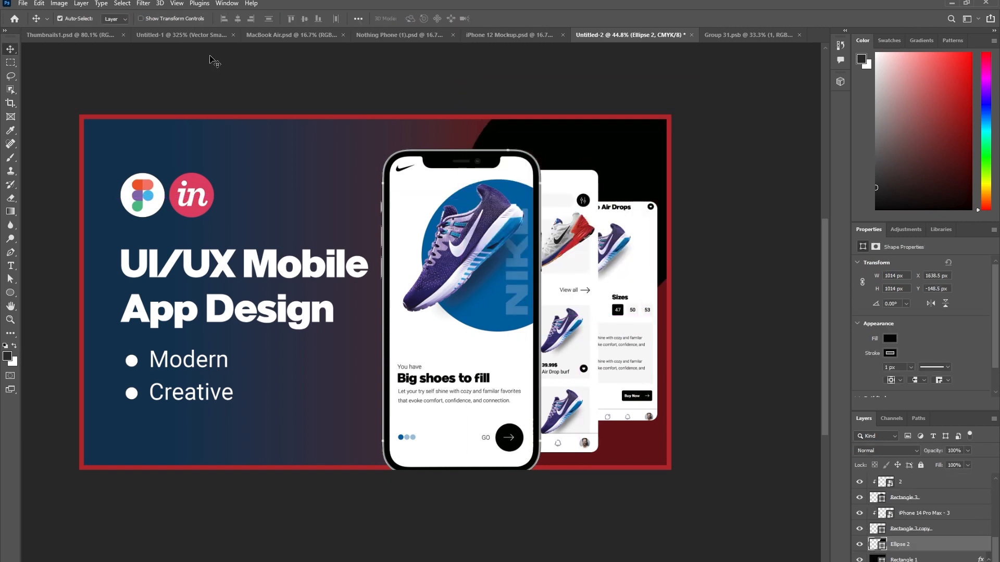
Fill the new circle with the dark purple sampled from the Nike shoe on the iPhone screen.
double_click(882, 547)
click(441, 267)
click(538, 416)
Try a Gaussian Blur with a 562.5-pixel radius on the purple circle.
click(142, 4)
mouse_move(208, 136)
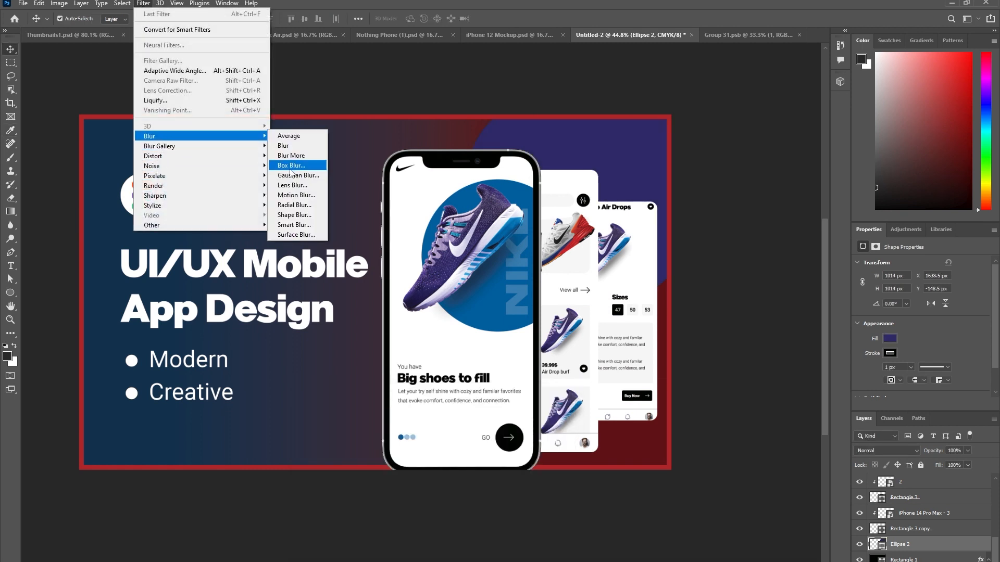
click(292, 176)
click(575, 227)
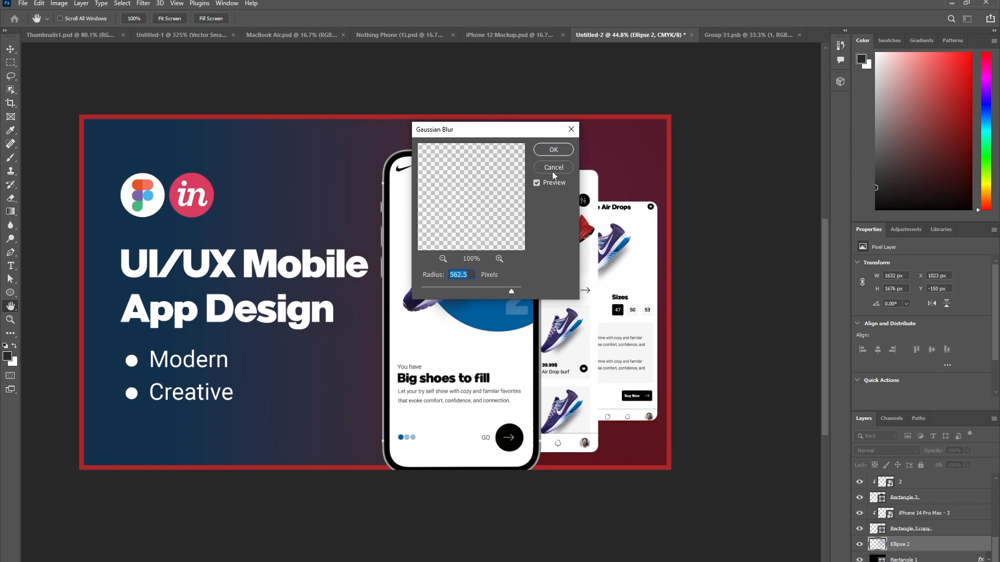
click(553, 149)
key(ctrl+z)
key(ctrl+z)
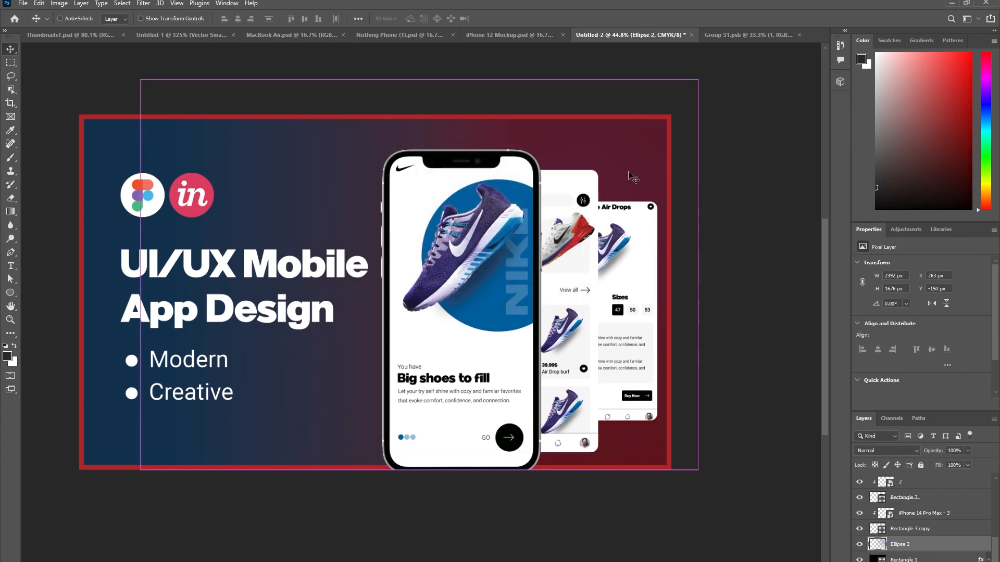
Apply a moderate Gaussian Blur to the purple circle so it forms a soft glow in the upper-right corner.
click(142, 4)
mouse_move(157, 136)
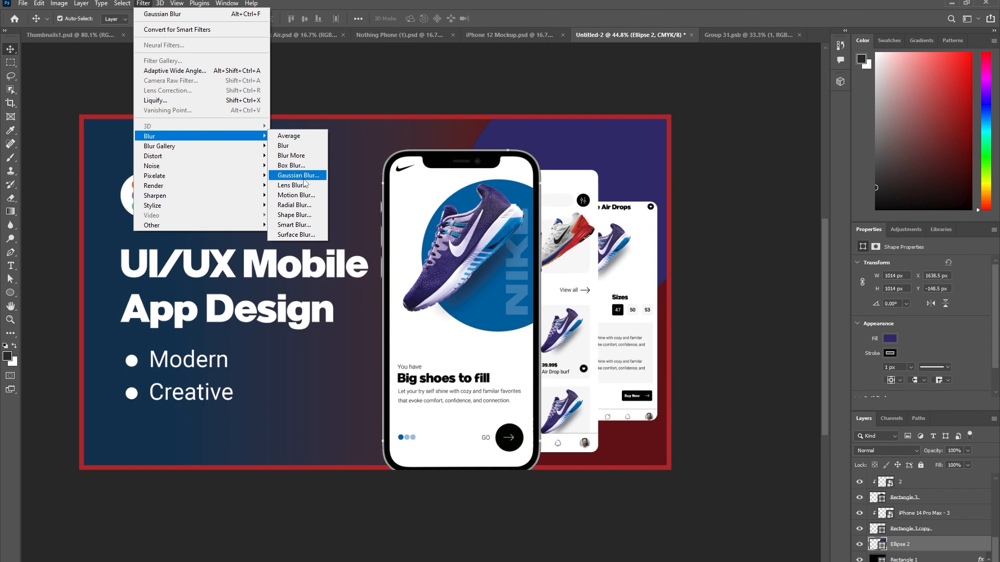
click(292, 176)
click(570, 221)
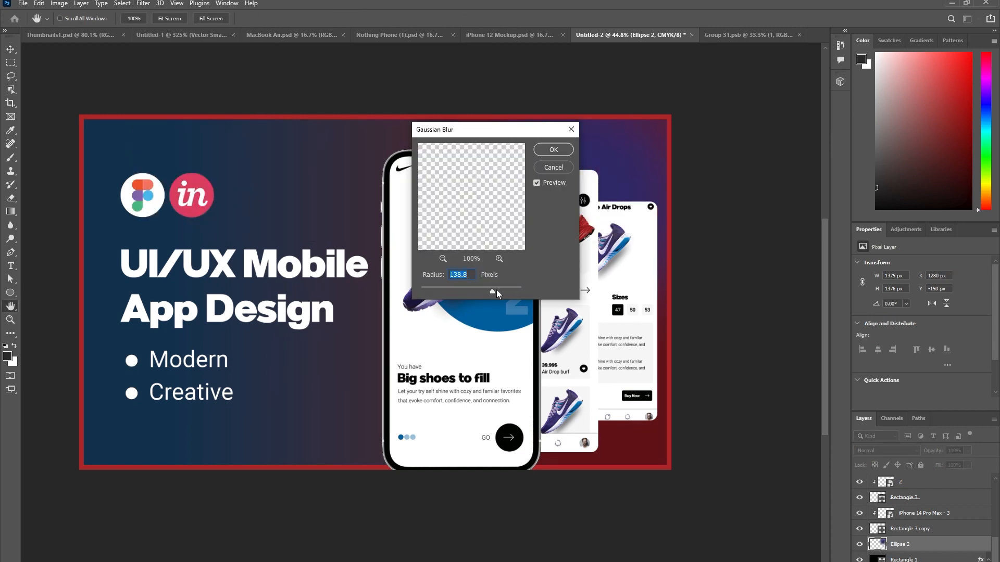
click(553, 149)
drag(639, 159, 639, 158)
Add a white colour overlay in Normal blend mode at 100% opacity to the blurred circle.
right_click(916, 544)
click(885, 103)
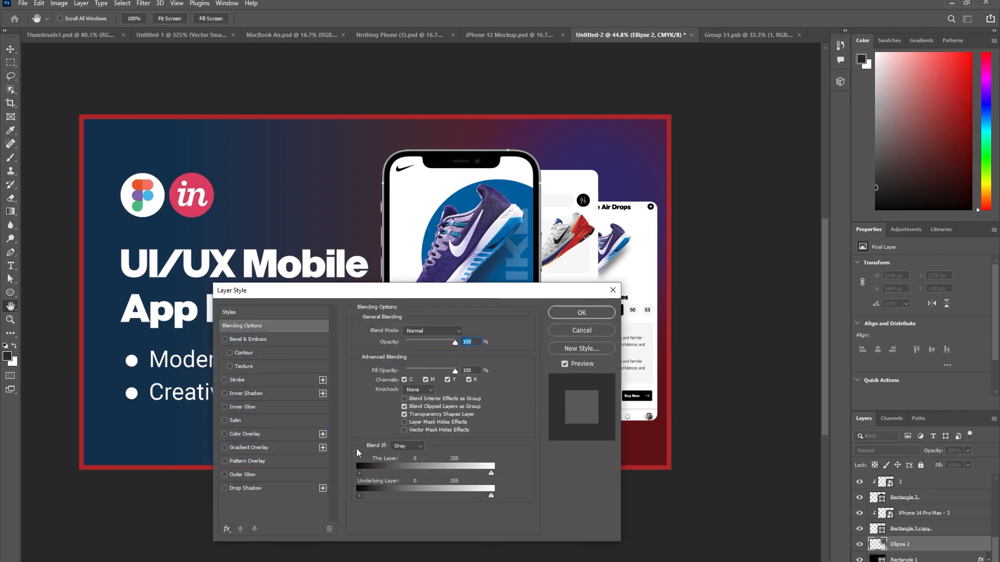
click(241, 434)
click(465, 332)
click(521, 190)
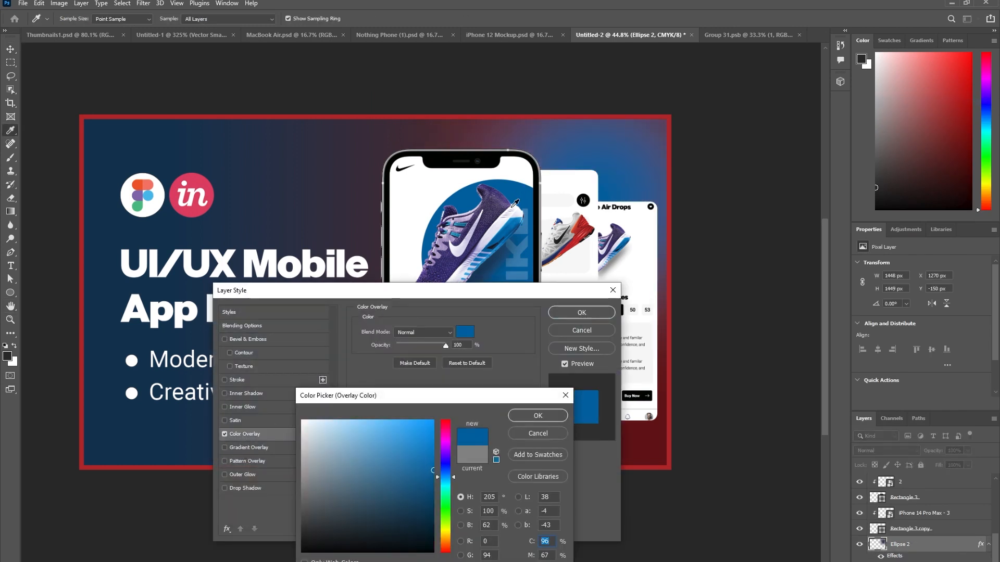
click(617, 232)
drag(316, 438, 285, 391)
click(538, 416)
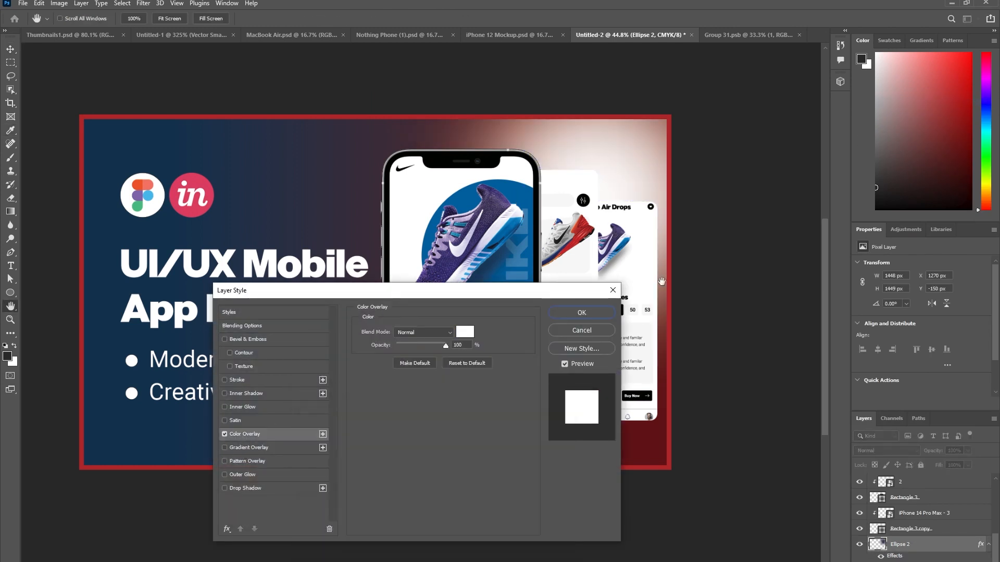
click(575, 314)
Enlarge the white glow to about 109% and shift it slightly upward behind the phone screens.
key(ctrl+t)
drag(712, 416, 744, 448)
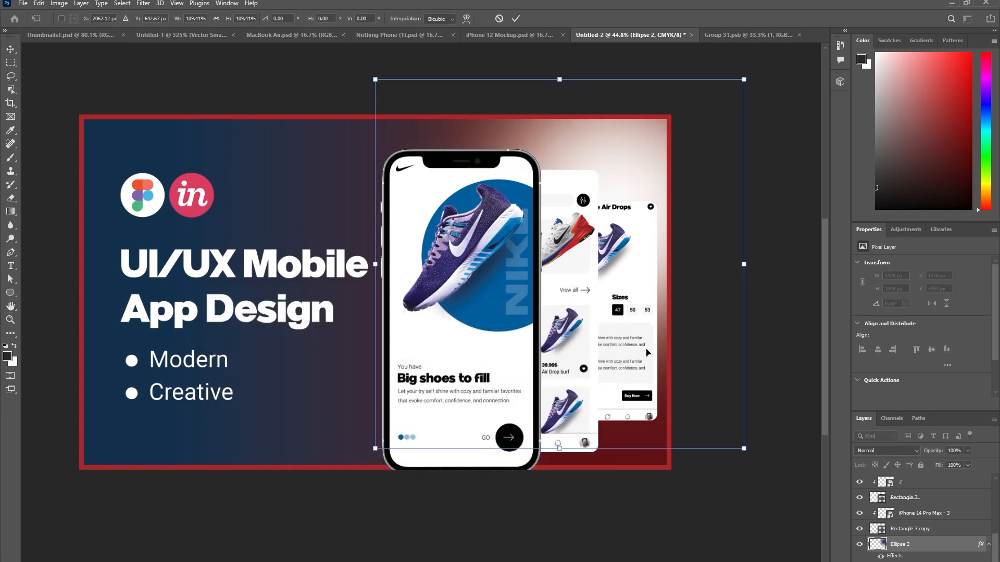
drag(636, 323, 636, 307)
key(Return)
ctrl+click(692, 301)
Duplicate the white glow into the banner's lower-left corner and enlarge the copy to 1716 × 1801 px.
drag(415, 322, 366, 205)
ctrl+click(346, 187)
drag(667, 148, 278, 370)
key(ctrl+t)
drag(367, 313, 252, 362)
key(Return)
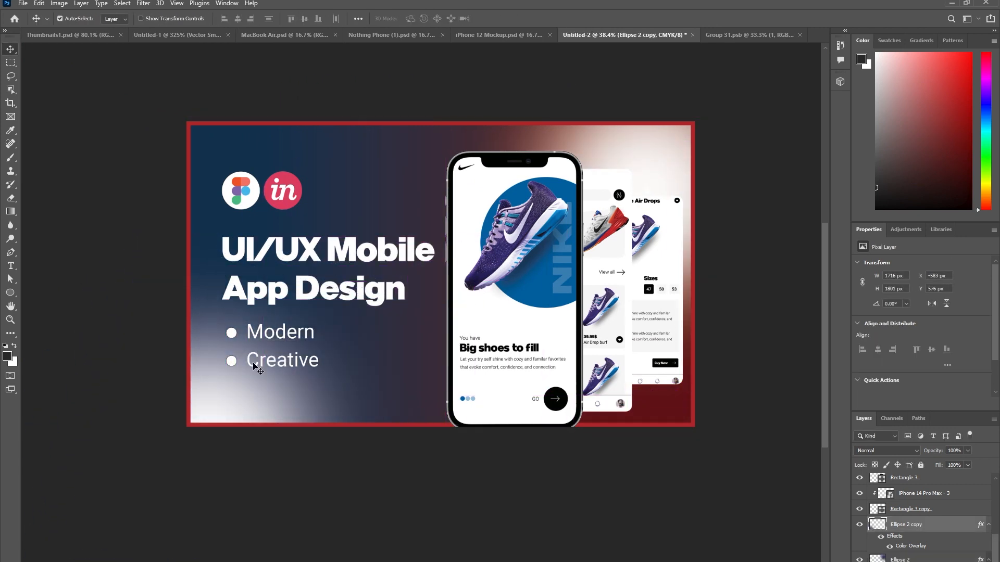
Change the lower-left glow's colour overlay to black.
double_click(911, 548)
click(465, 330)
drag(333, 513, 299, 552)
click(538, 416)
click(573, 313)
click(364, 485)
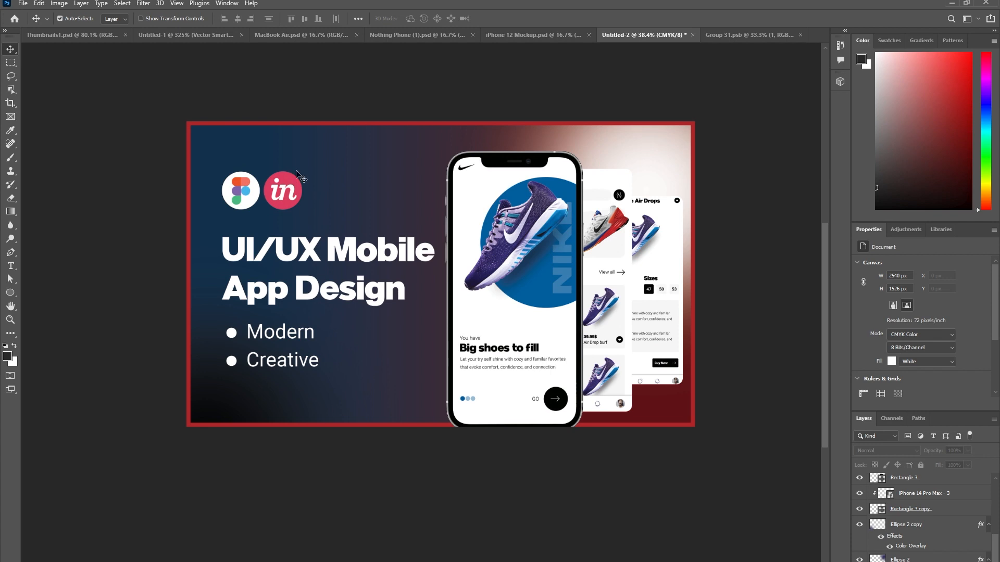
Unlock the red frame's layer and open its blending options.
ctrl+click(288, 128)
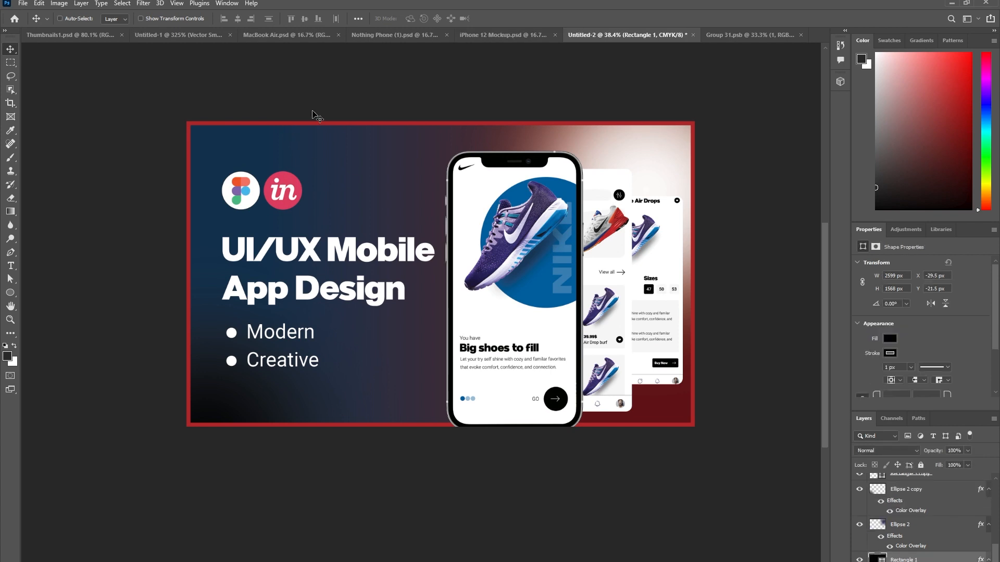
scroll(312, 121, up, 4)
click(373, 135)
click(921, 465)
right_click(911, 479)
click(880, 41)
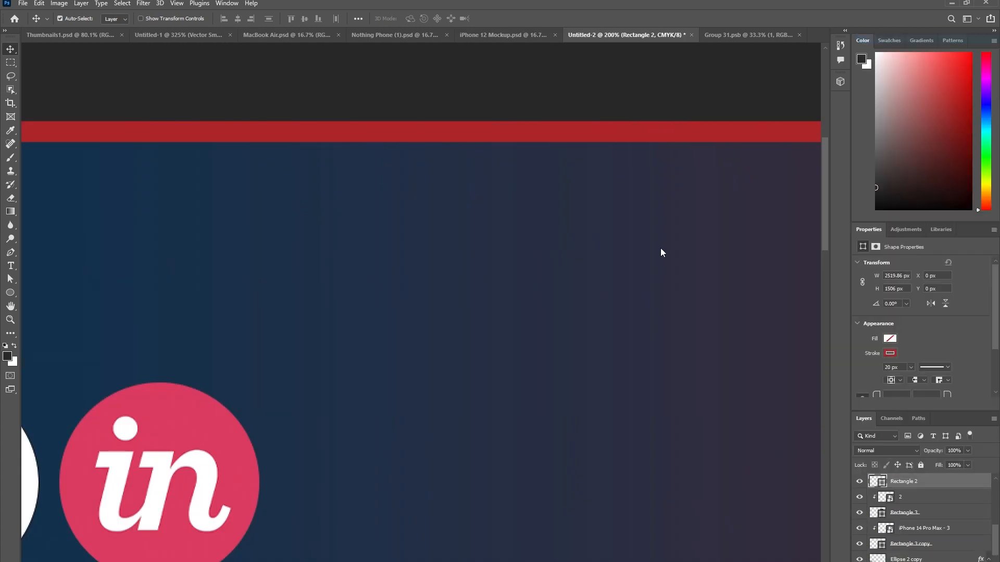
key(ctrl+0)
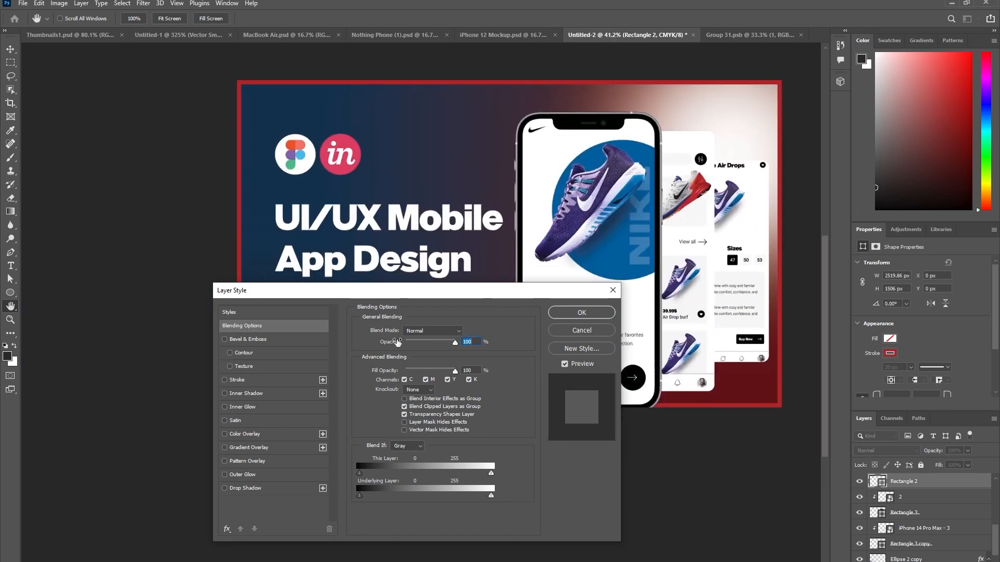
Apply a linear gradient overlay to the frame, from the red shoe's coral red to the phone screen's blue.
click(249, 448)
click(401, 355)
click(150, 293)
double_click(151, 293)
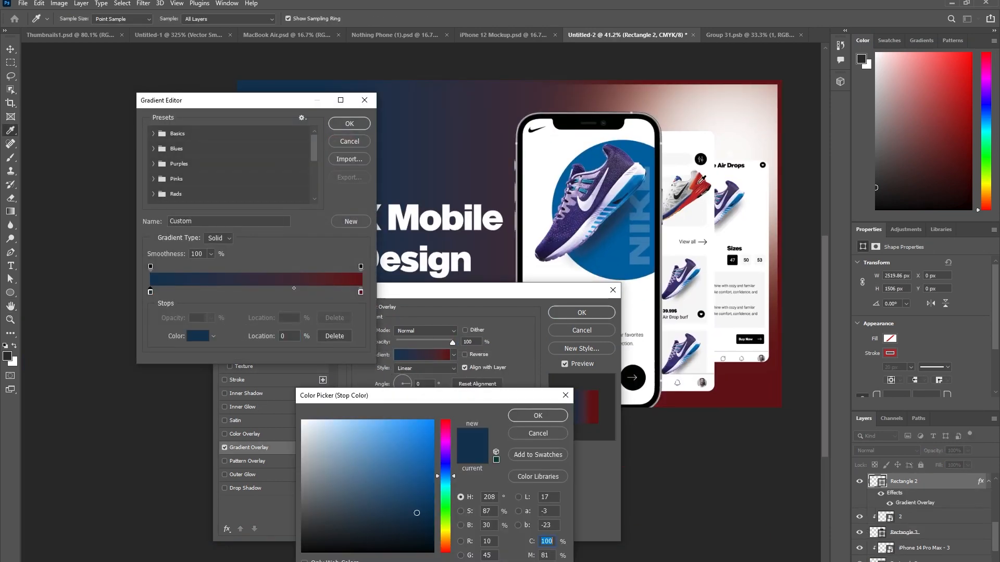
click(697, 184)
click(538, 416)
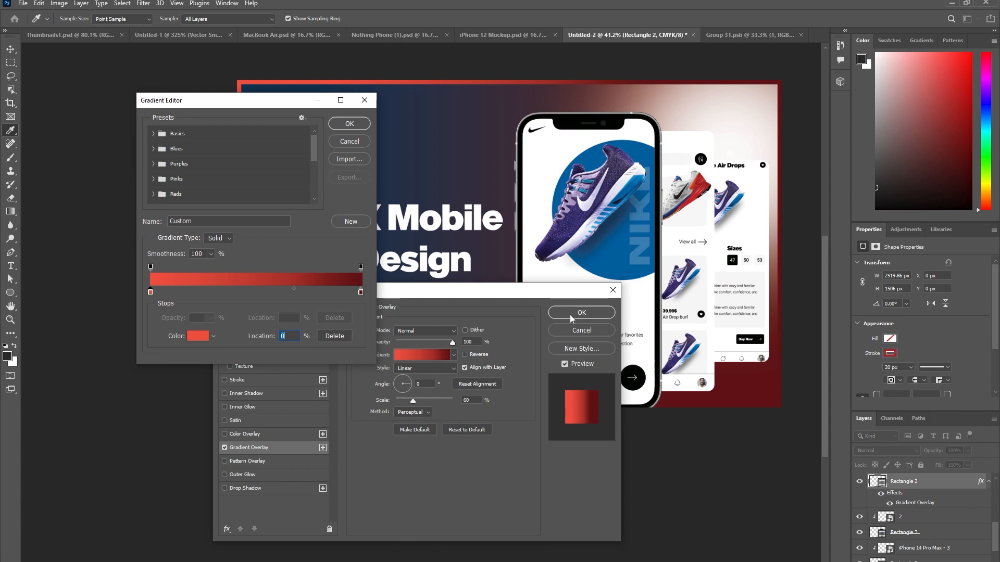
double_click(361, 293)
click(622, 252)
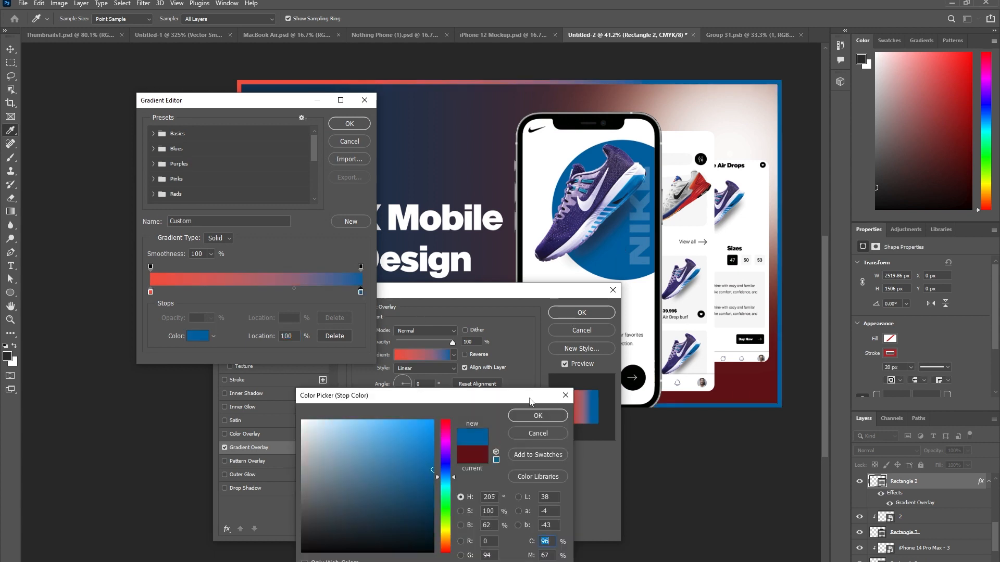
click(537, 415)
key(Return)
click(570, 314)
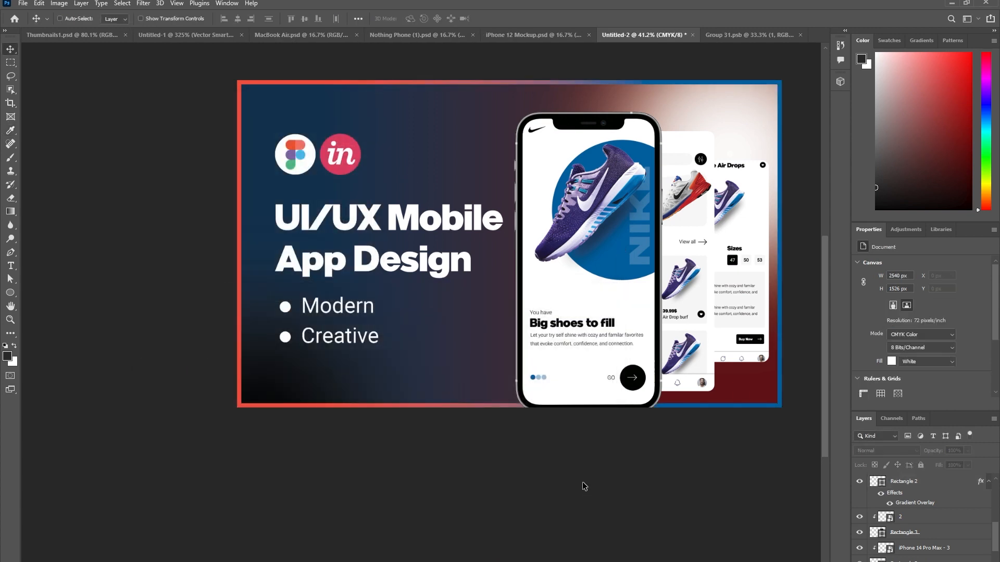
Export the finished banner for web with the file name Mobile app Design.
key(ctrl+alt+shift+s)
key(Return)
text(Mobile app Design)
key(Return)
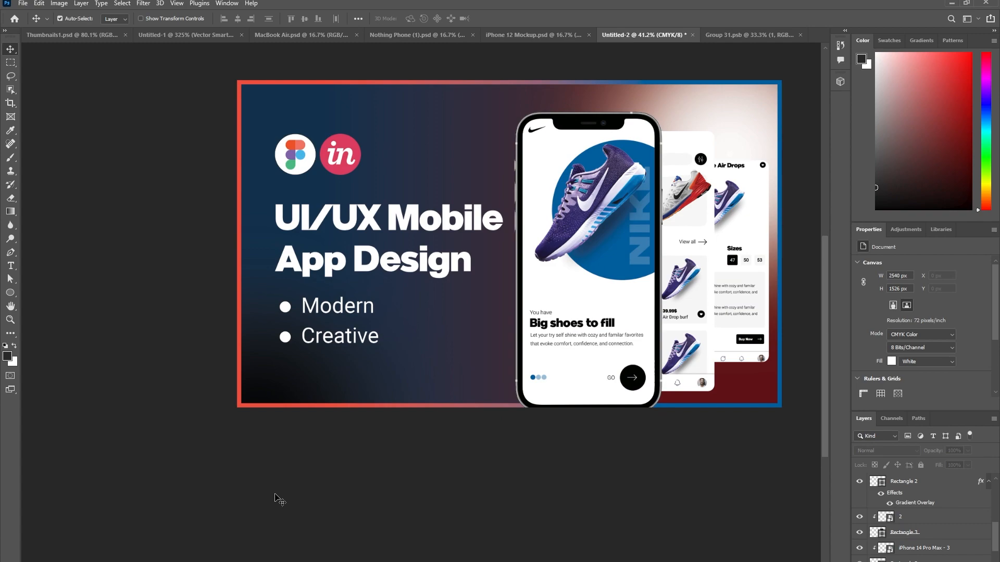